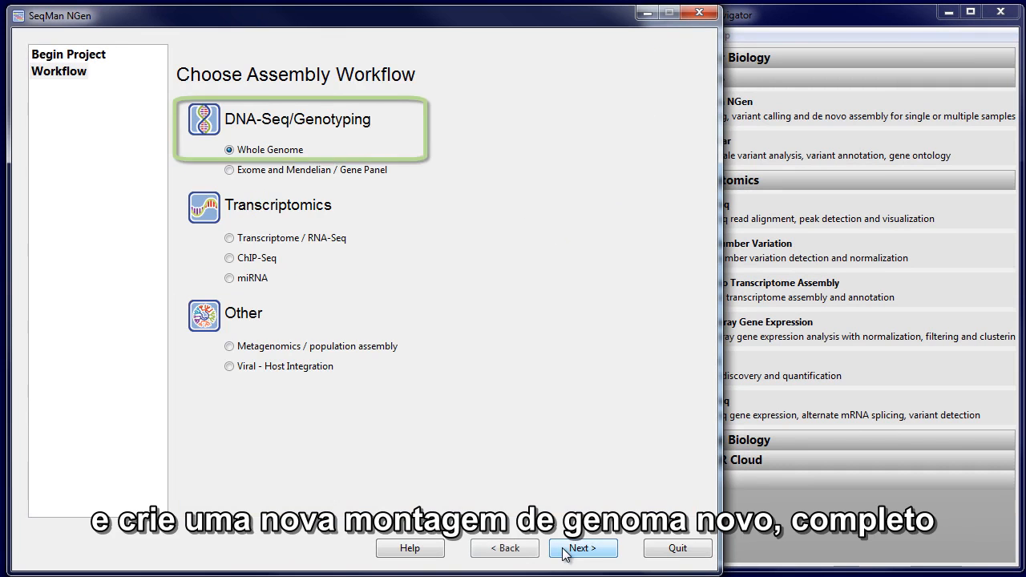
# Set up a whole-genome templated assembly with normal workflows and add Heidelburg_strain.gbk as the reference template.
pyautogui.click(564, 552)
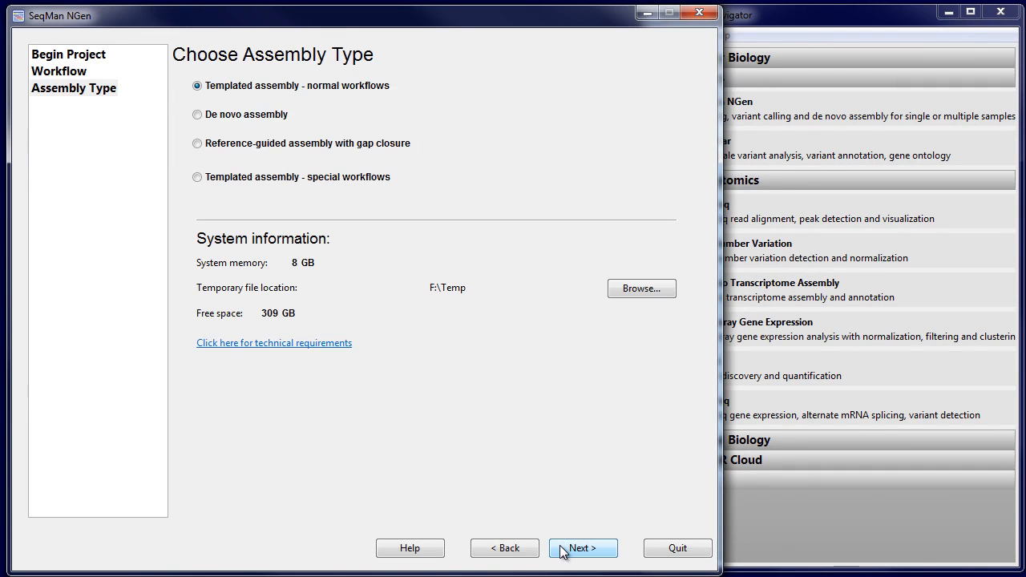
pyautogui.click(564, 552)
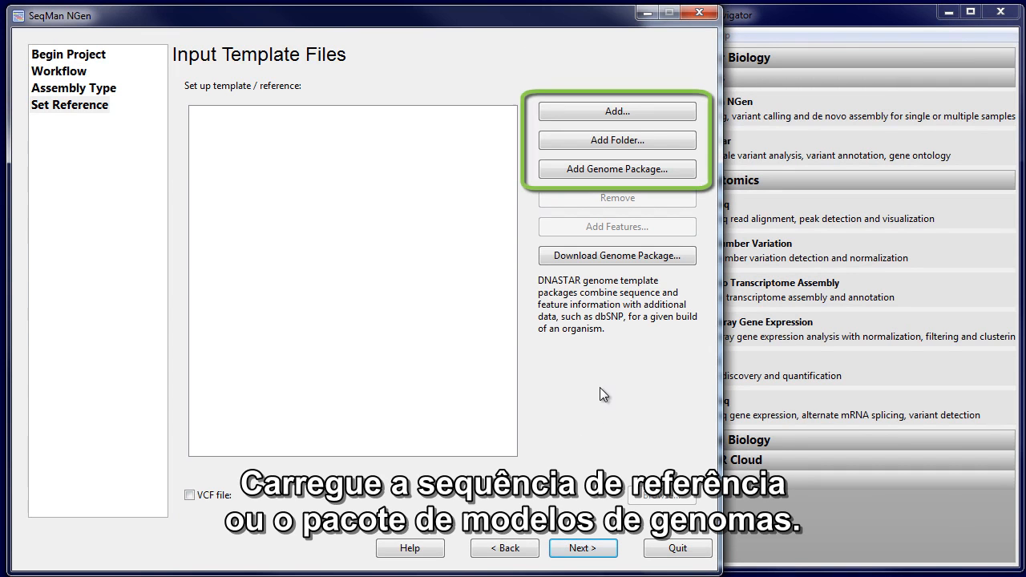
pyautogui.click(626, 113)
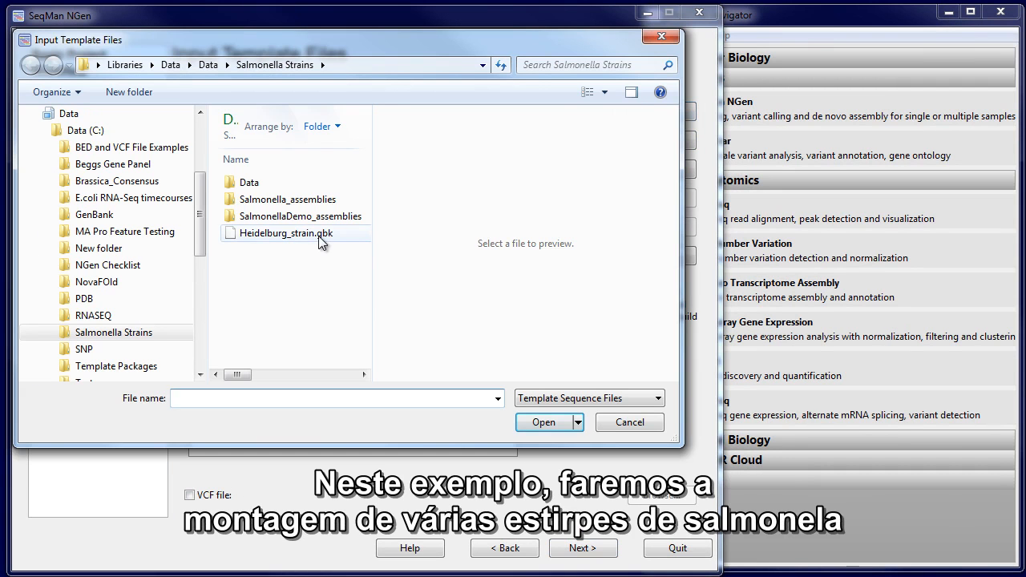
pyautogui.click(318, 235)
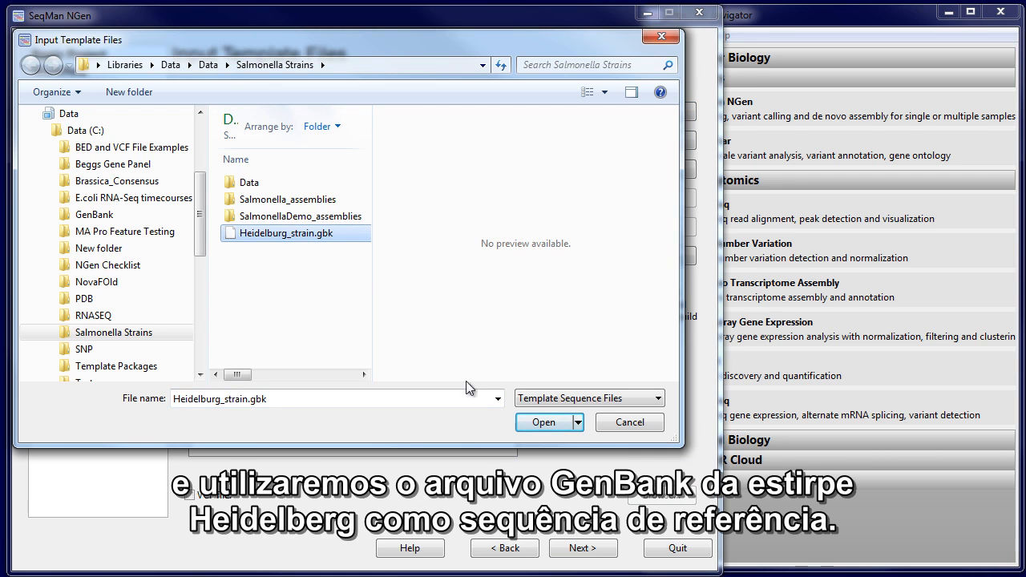
pyautogui.click(522, 425)
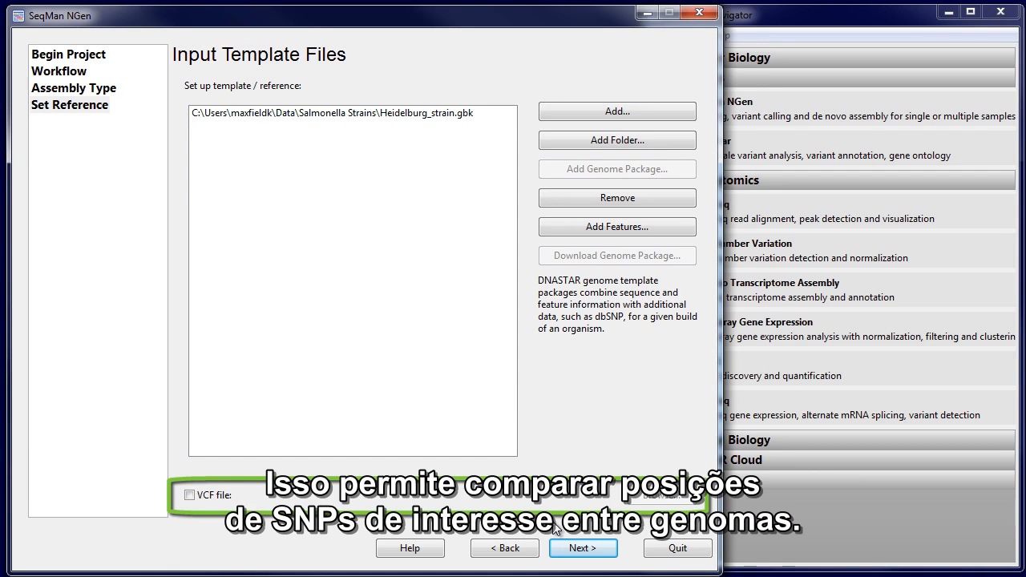
# Attach Salmonella_18_2.vcf as the VCF file for the reference and proceed to the sequence input.
pyautogui.click(208, 495)
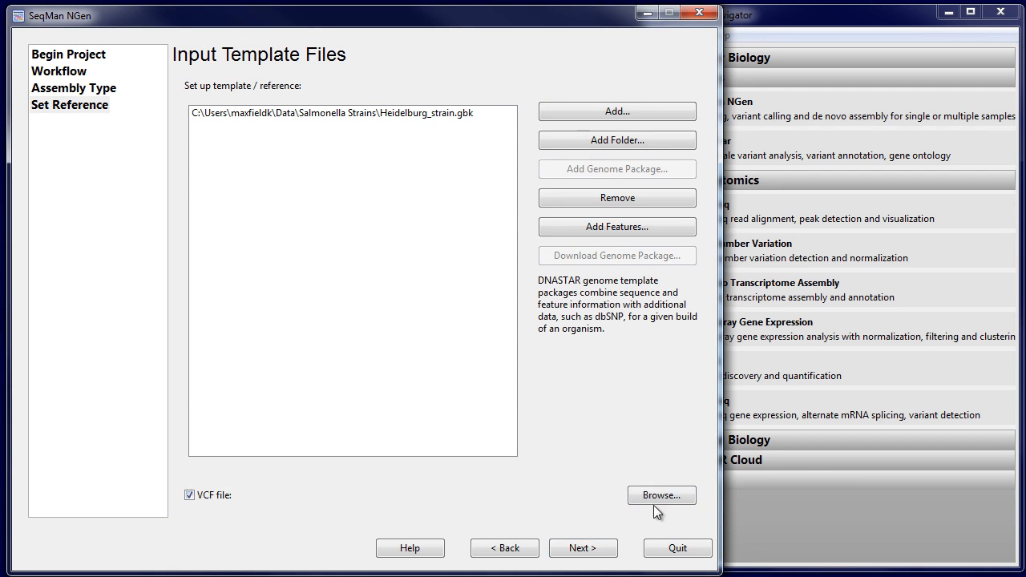
pyautogui.click(673, 499)
pyautogui.click(361, 173)
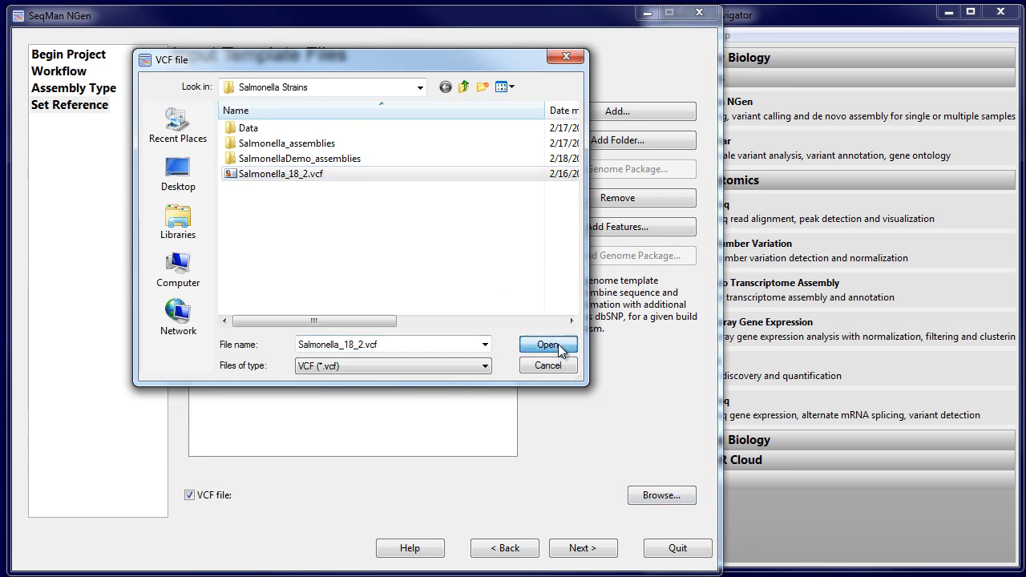
pyautogui.click(547, 344)
pyautogui.click(595, 559)
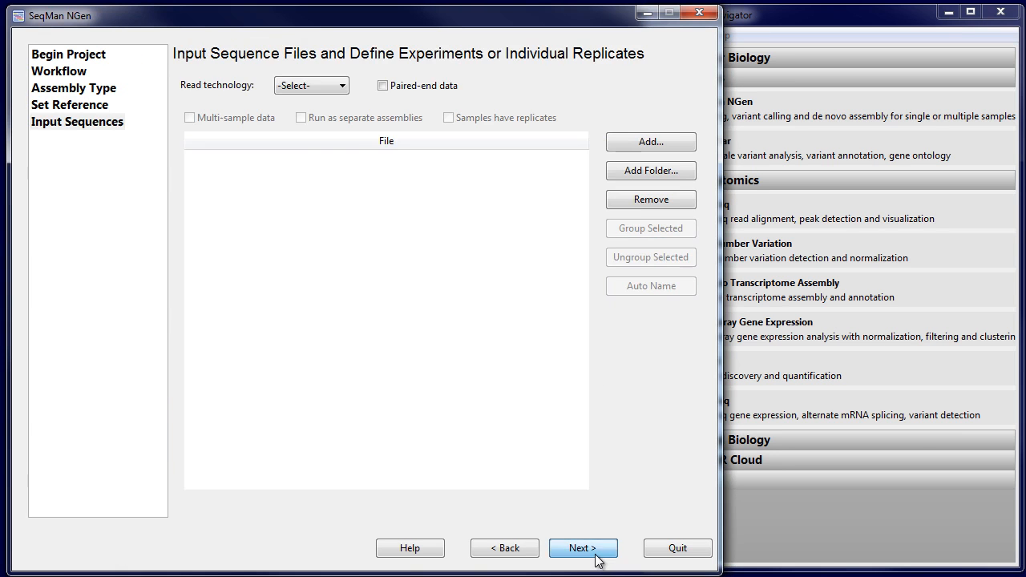
# Load the paired-end Illumina reads from SRR1745556_1.fastq through SRR2421538_2.fastq with a 500 bp insert size.
pyautogui.click(309, 84)
pyautogui.click(320, 116)
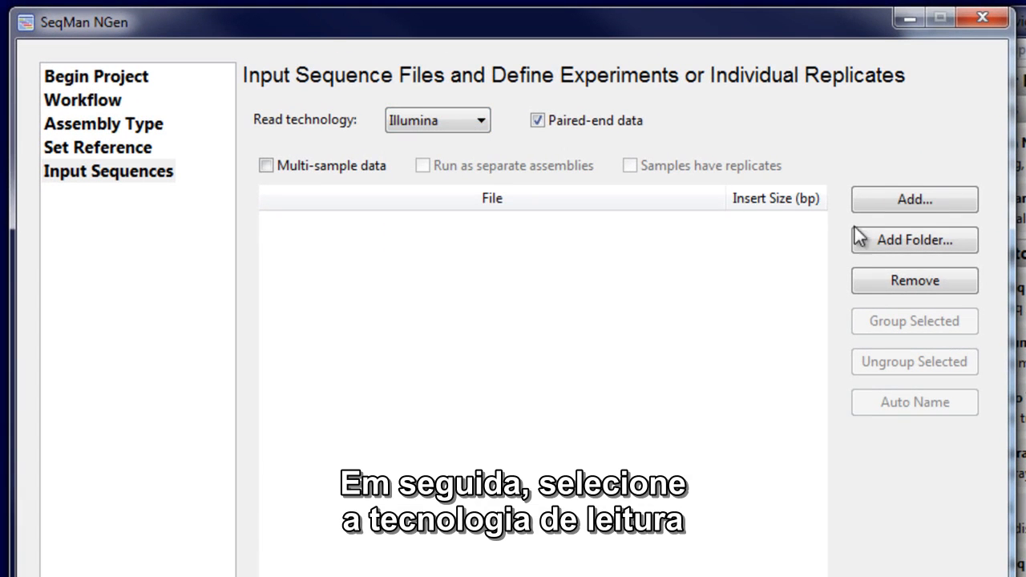
pyautogui.click(918, 199)
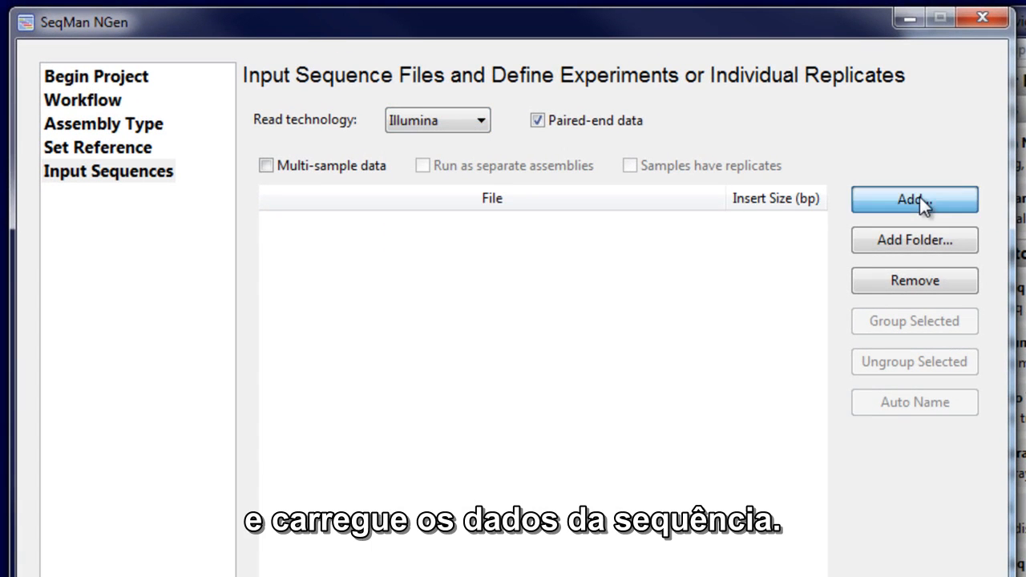
pyautogui.click(477, 258)
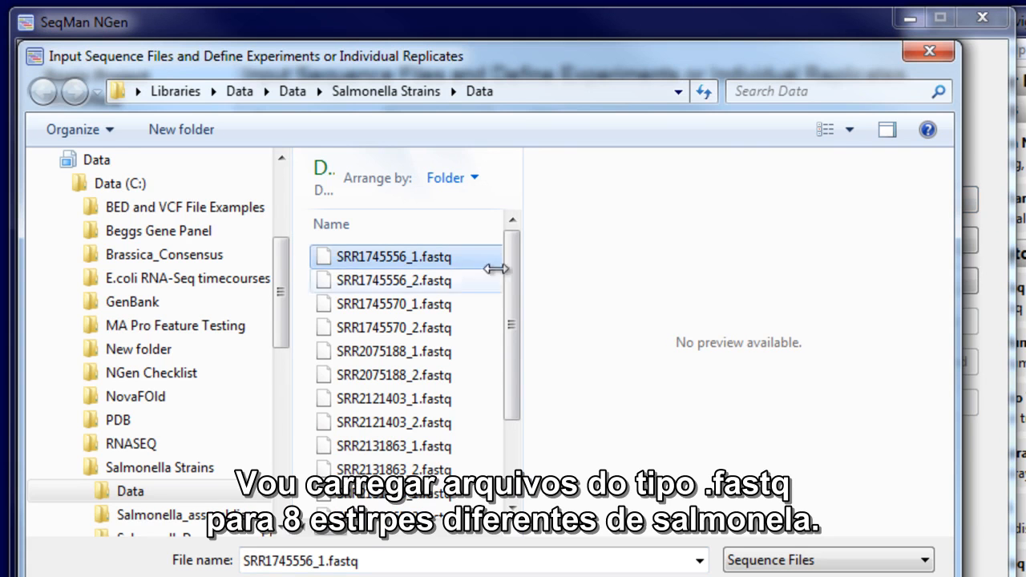
pyautogui.scroll(-2, 513, 313)
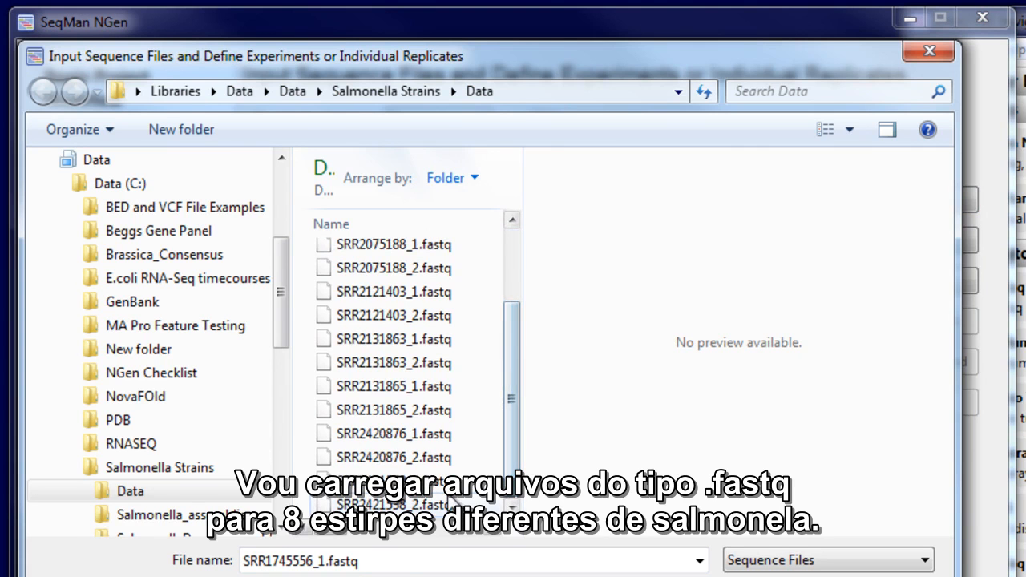
pyautogui.keyDown('shift'); pyautogui.click(449, 504); pyautogui.keyUp('shift')
pyautogui.press('Return')
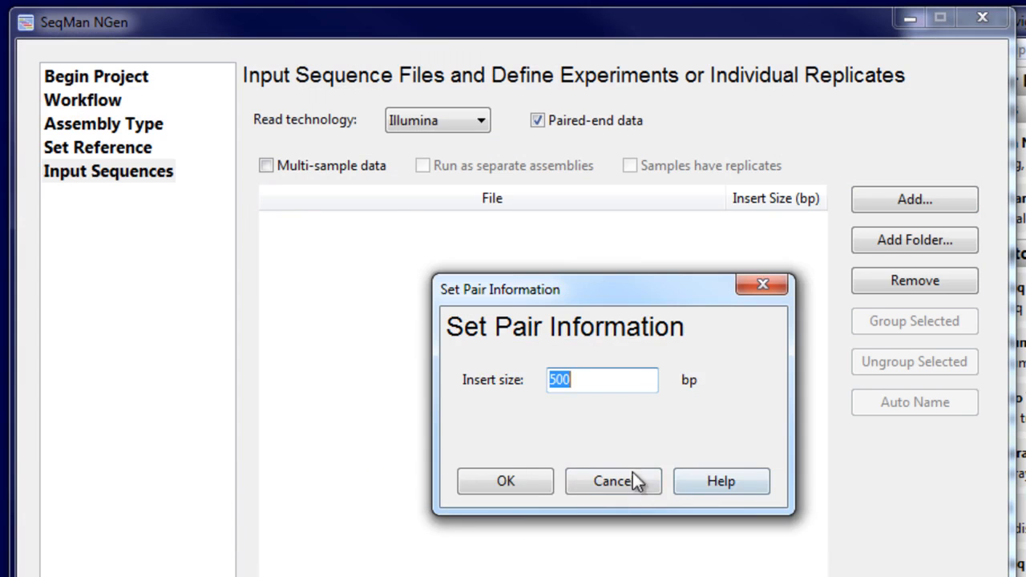
pyautogui.click(519, 481)
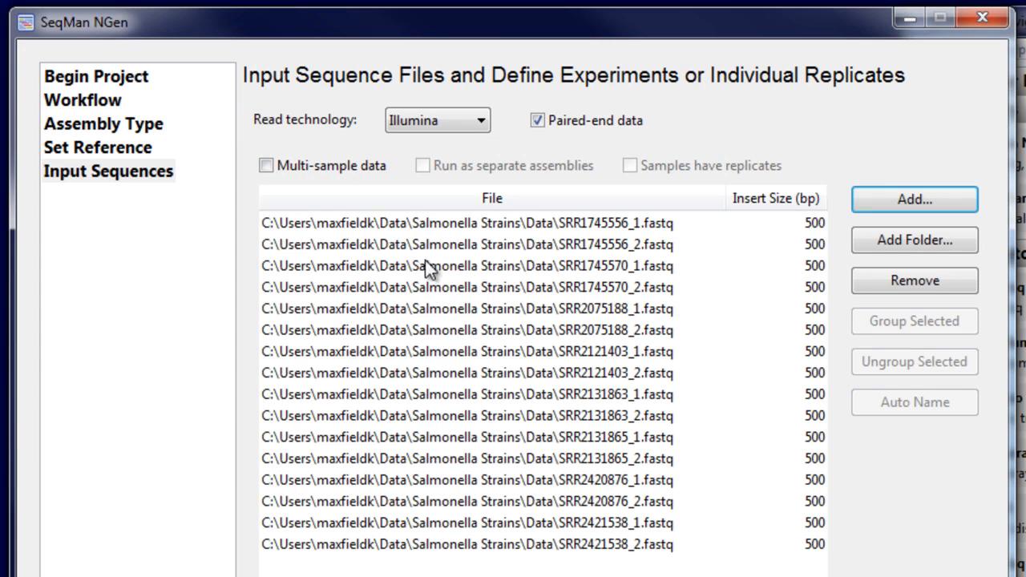
# Mark the reads as multi-sample data run as separate assemblies and auto-name the experiments, leaving no control experiment selected.
pyautogui.click(310, 172)
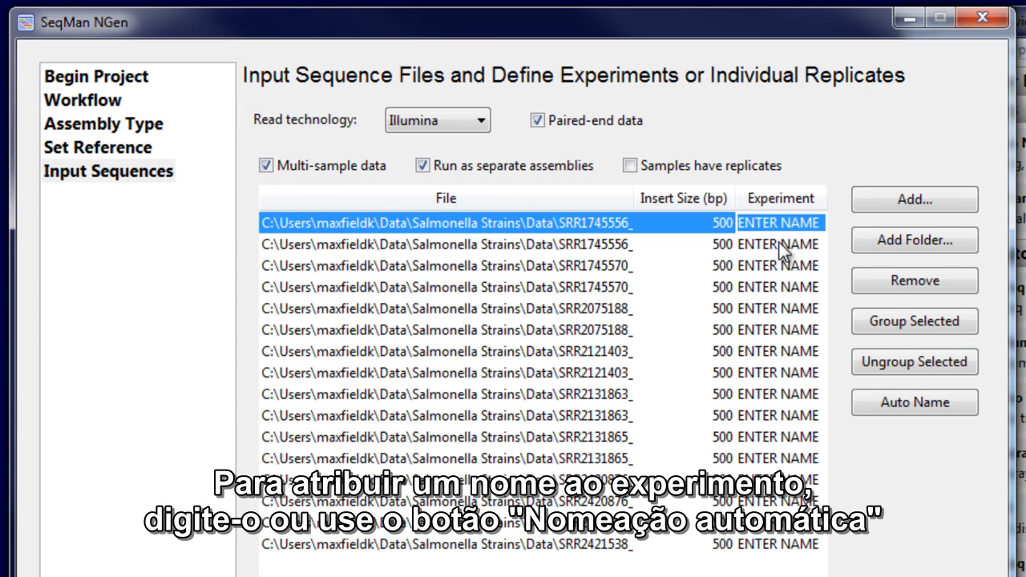
pyautogui.click(863, 407)
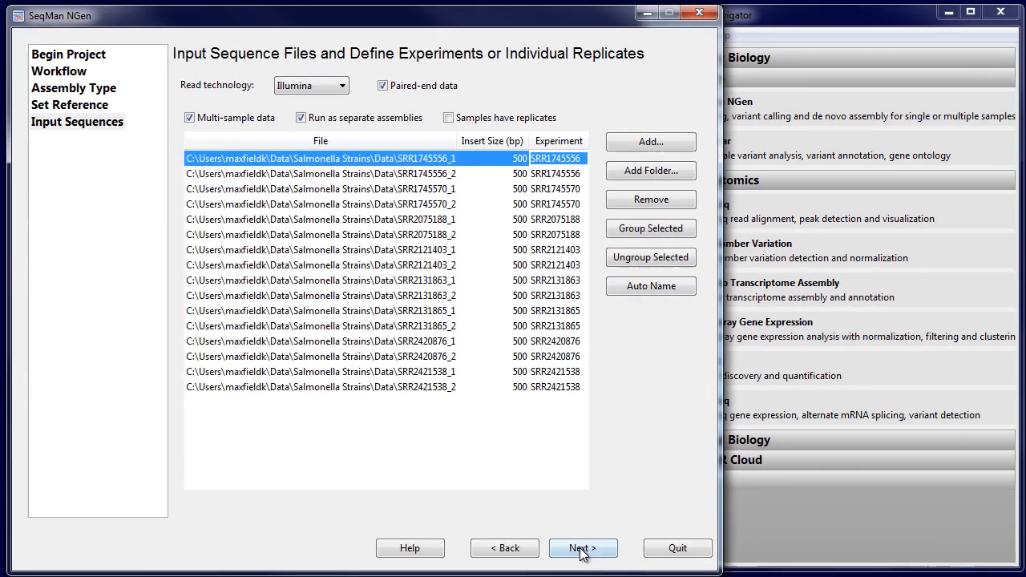
pyautogui.click(582, 548)
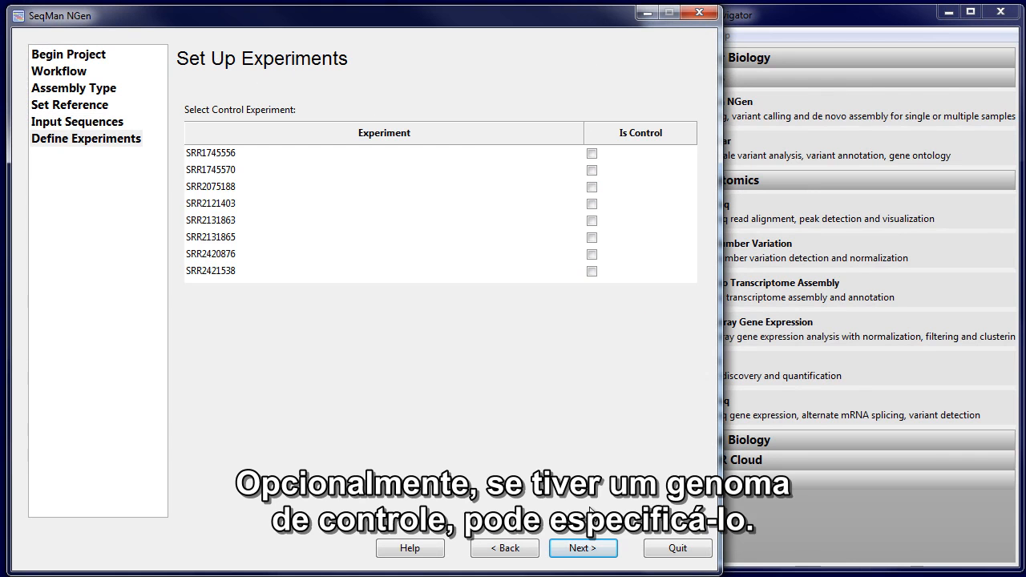
pyautogui.click(587, 552)
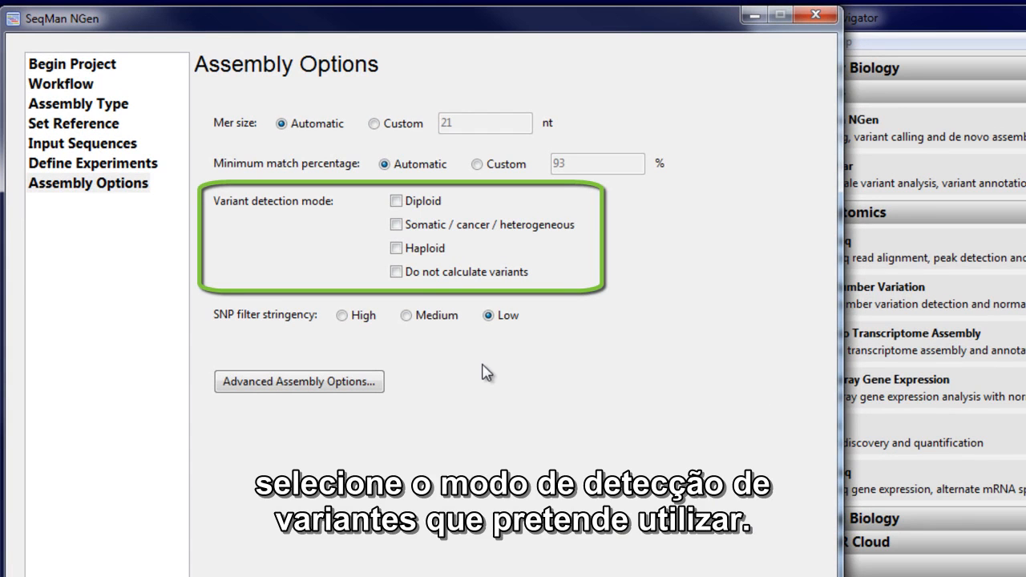
# Set the variant detection mode to Haploid and review the advanced alignment and variant options before continuing to the output settings.
pyautogui.click(397, 249)
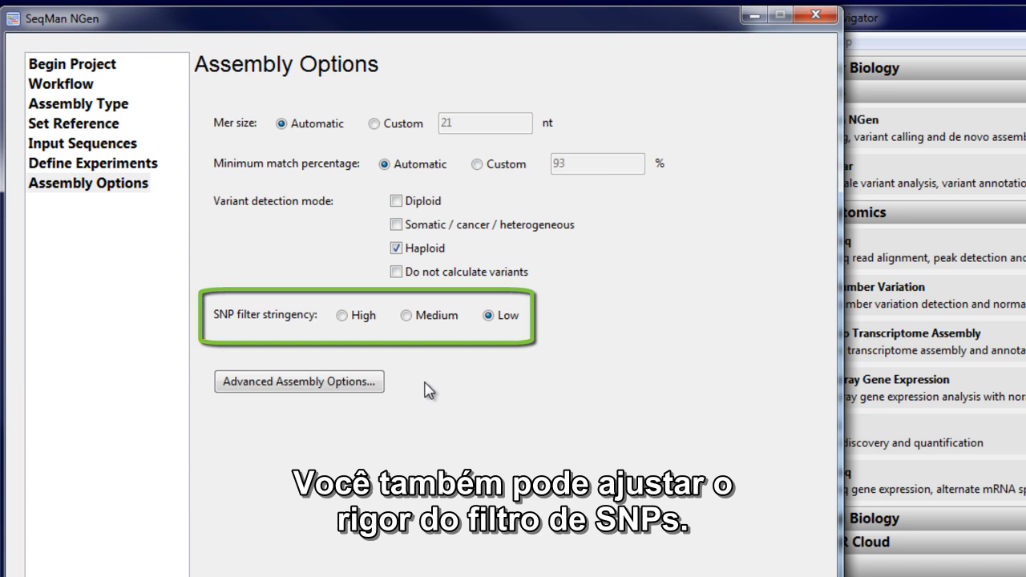
pyautogui.click(355, 385)
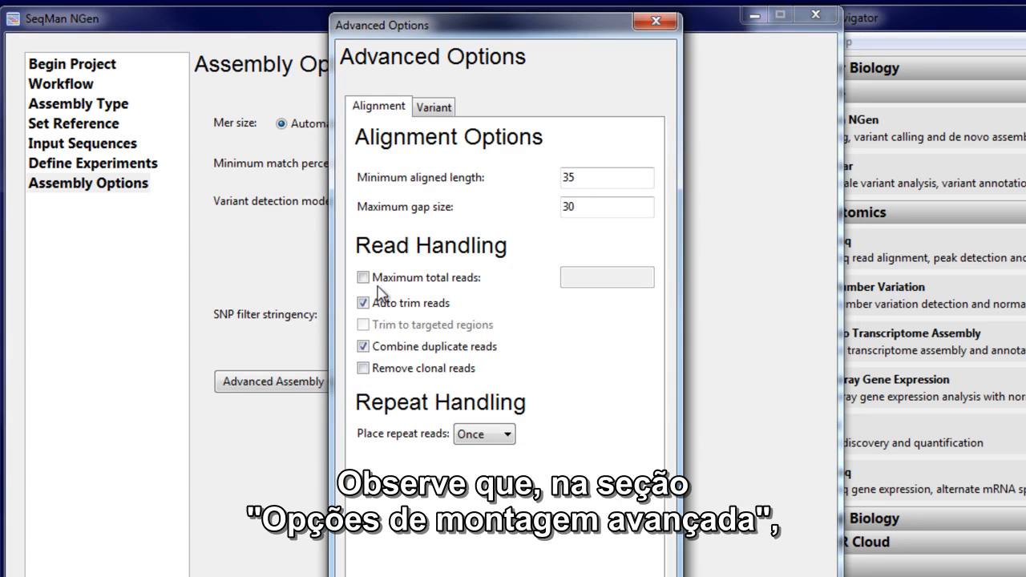
pyautogui.click(434, 107)
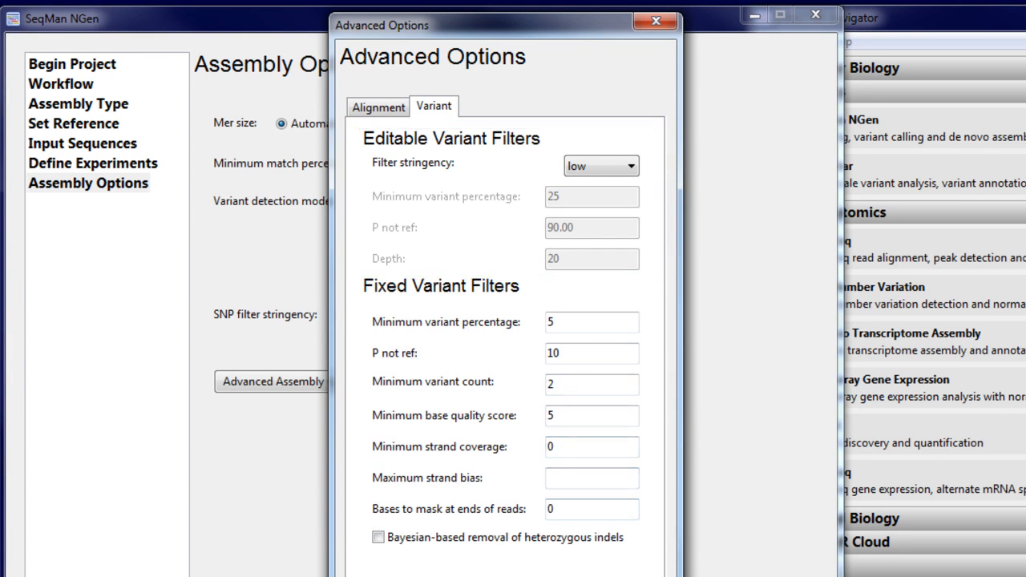
pyautogui.click(633, 575)
pyautogui.click(591, 553)
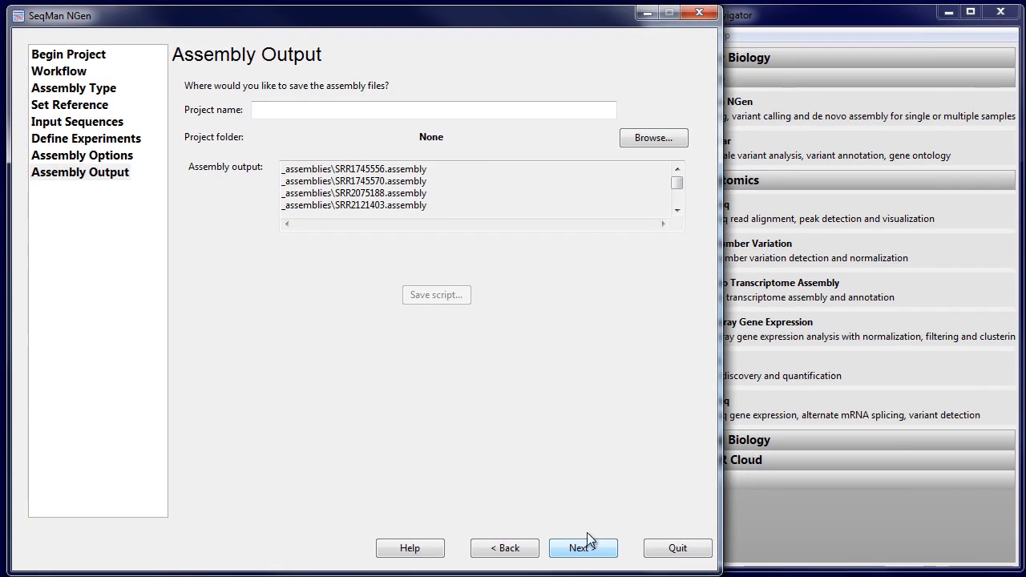
# Name the project SalmonellaDemo, save it in the Salmonella Strains folder, and run the assembly through to its report.
pyautogui.click(340, 109)
pyautogui.write('SalmonellaDemo')
pyautogui.click(643, 137)
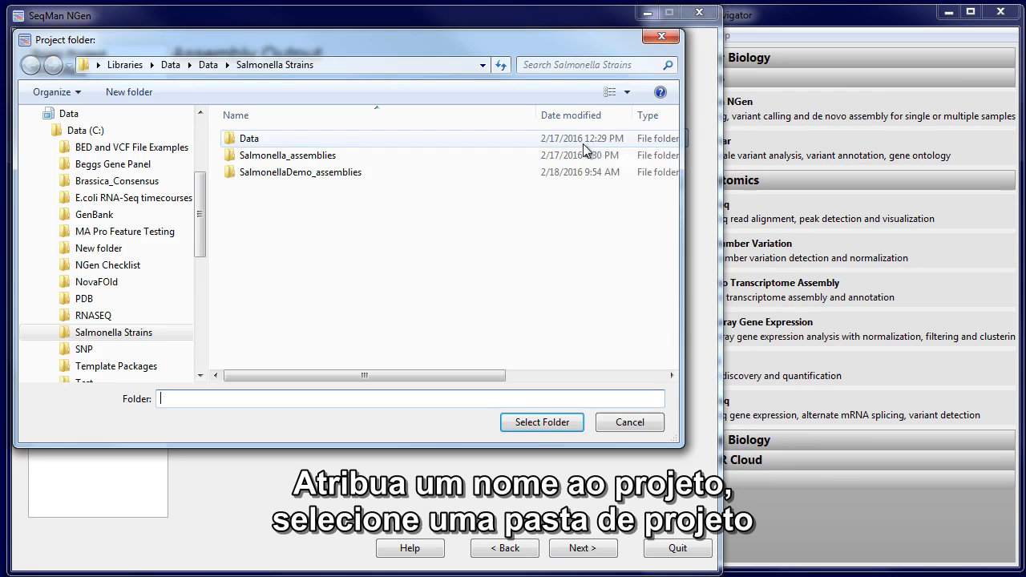
pyautogui.click(545, 429)
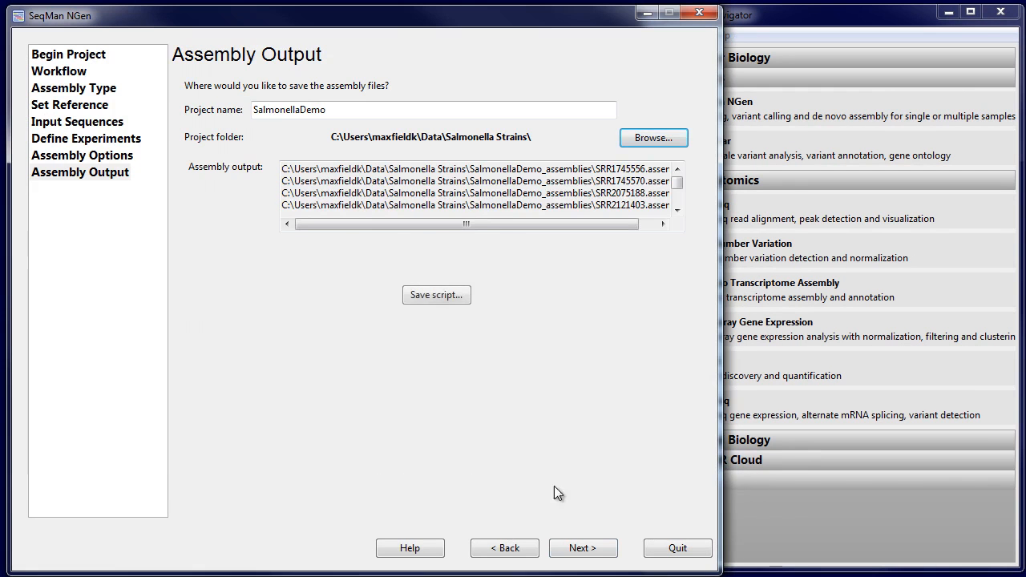
pyautogui.click(578, 550)
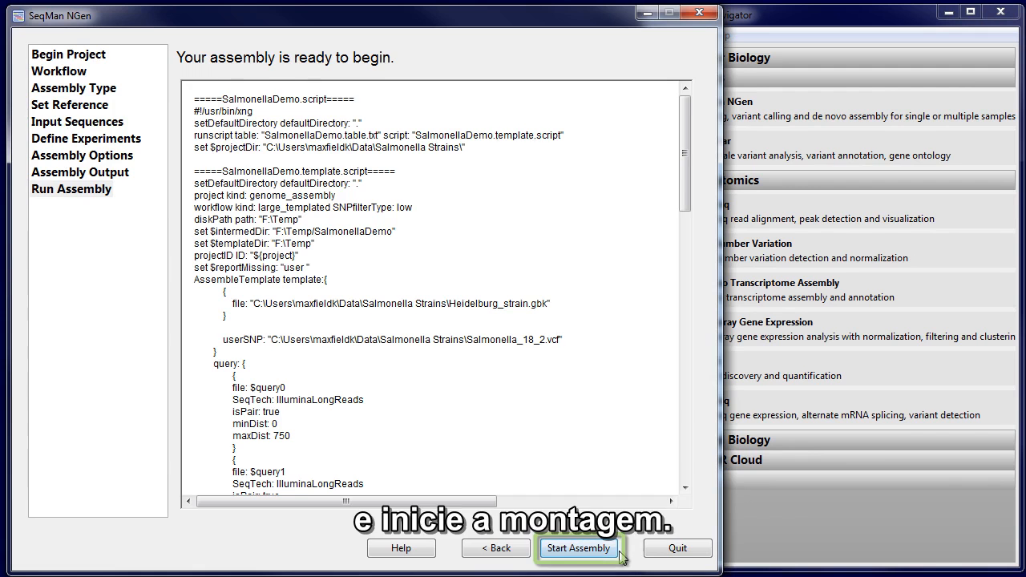
pyautogui.click(594, 552)
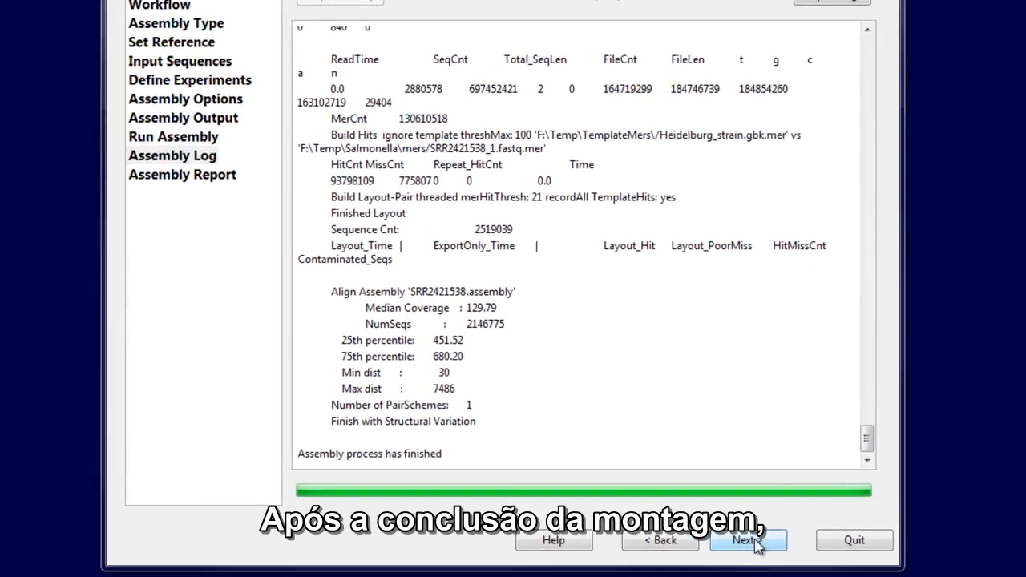
pyautogui.click(721, 544)
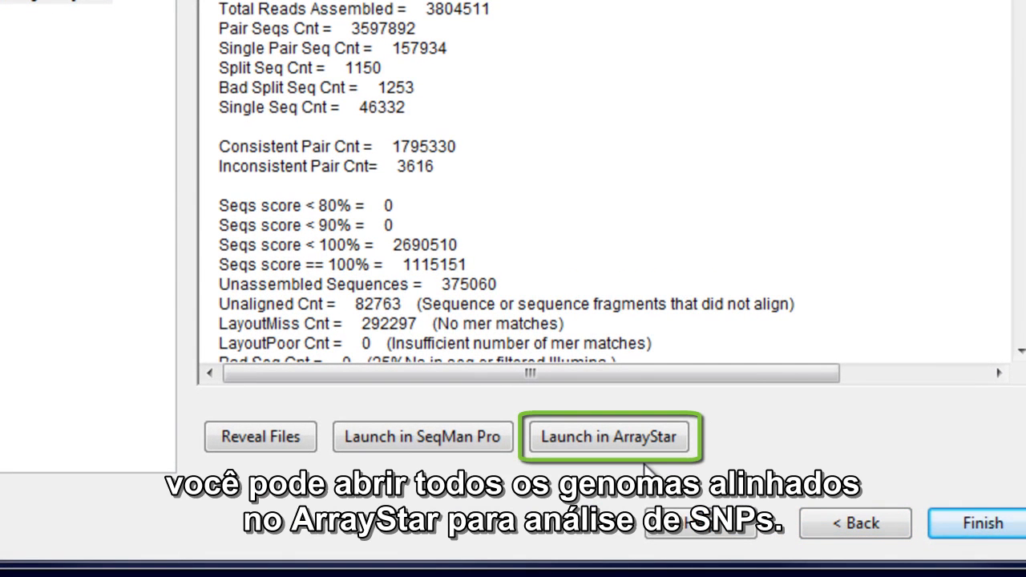
# Open the finished assemblies in ArrayStar and preprocess SNPs from the entire genome using SNP - Gene quantification.
pyautogui.click(636, 452)
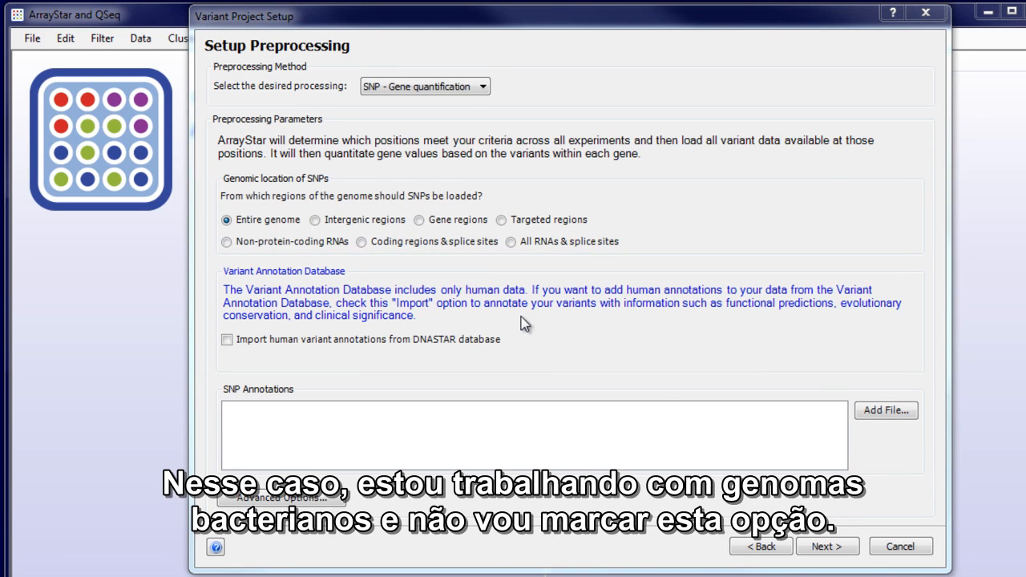
pyautogui.click(838, 550)
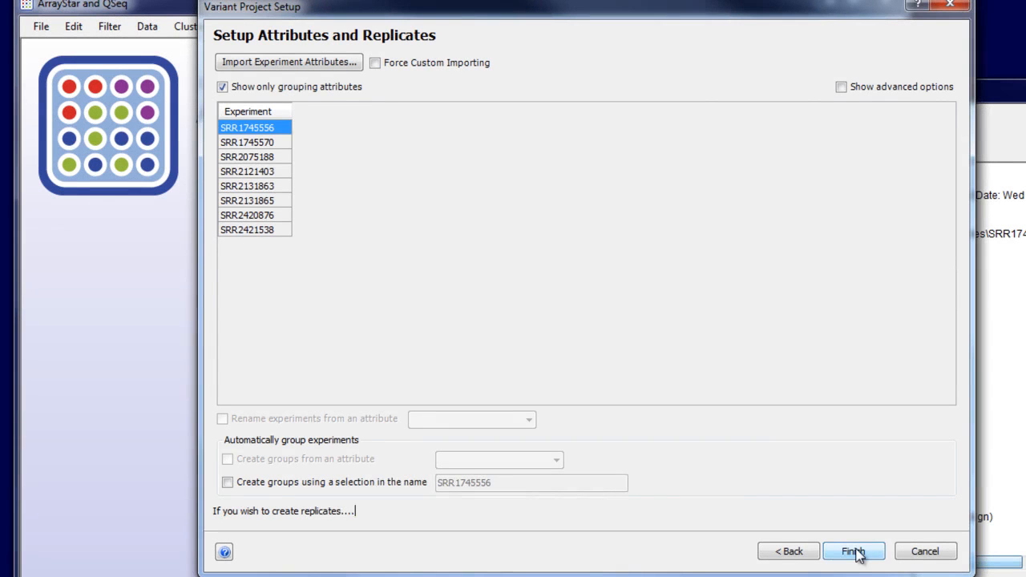
pyautogui.click(853, 551)
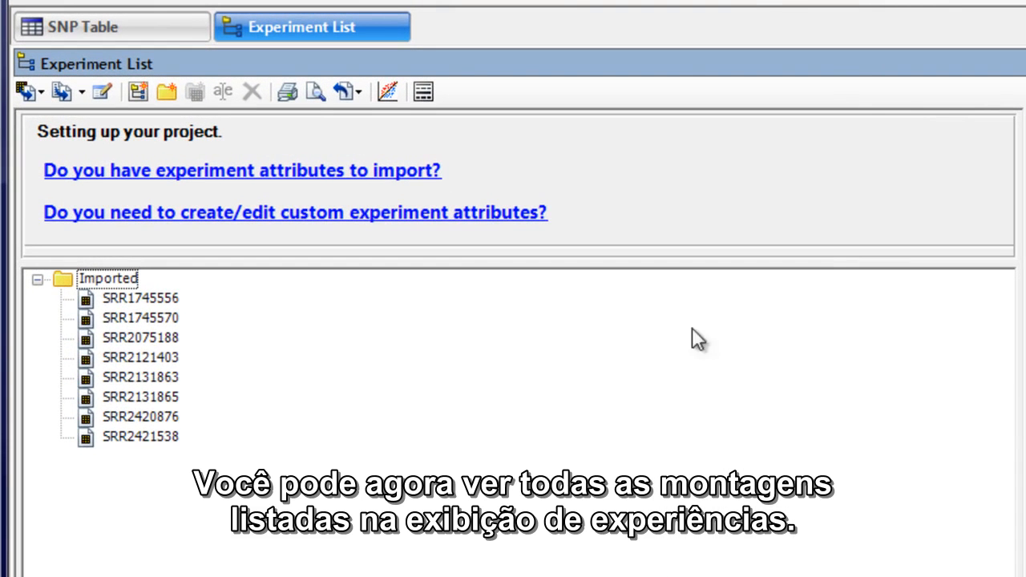
# Show only non-synonymous SNPs in the SNP table with the quick filter.
pyautogui.click(198, 37)
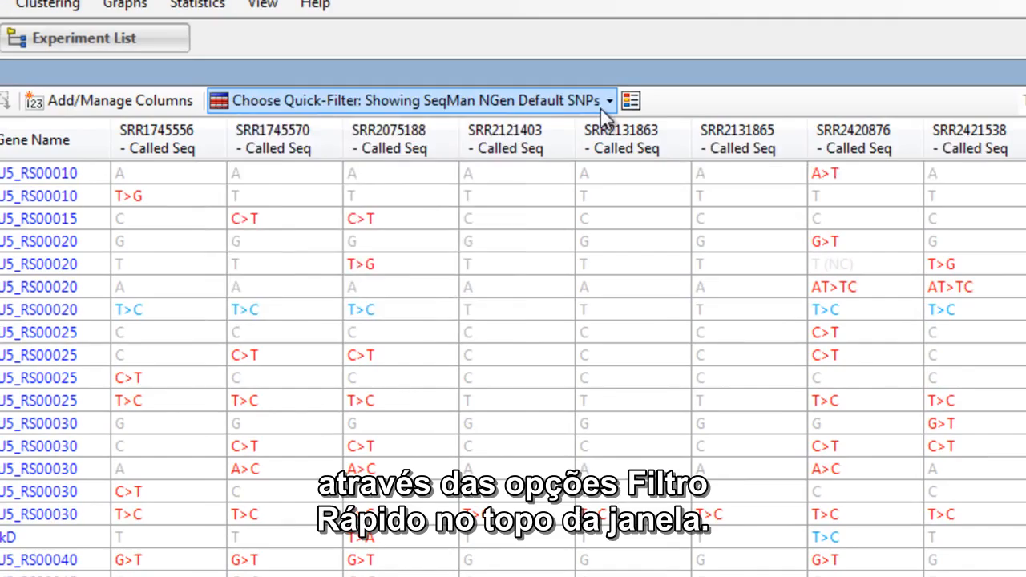
pyautogui.click(609, 101)
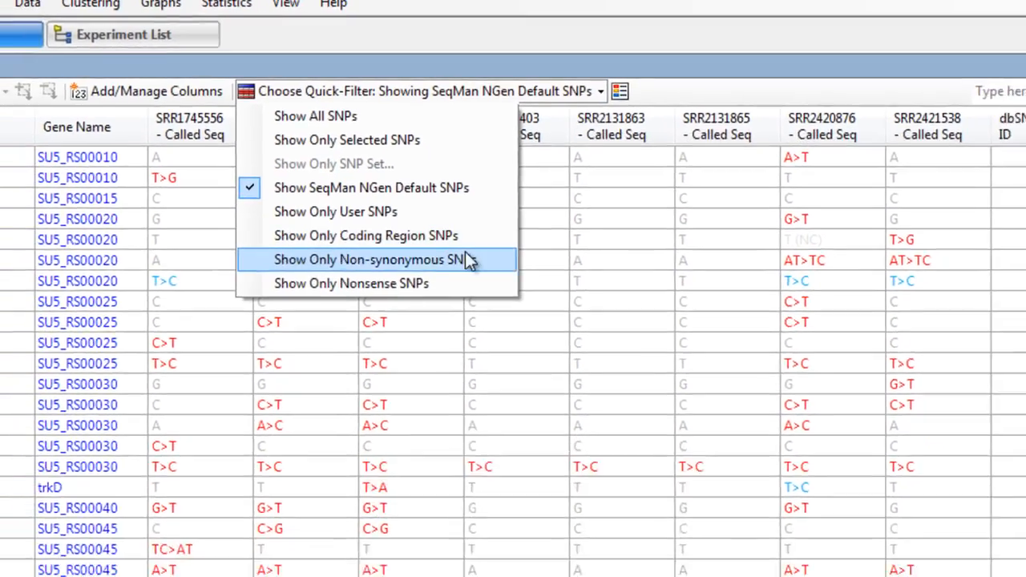
pyautogui.click(449, 286)
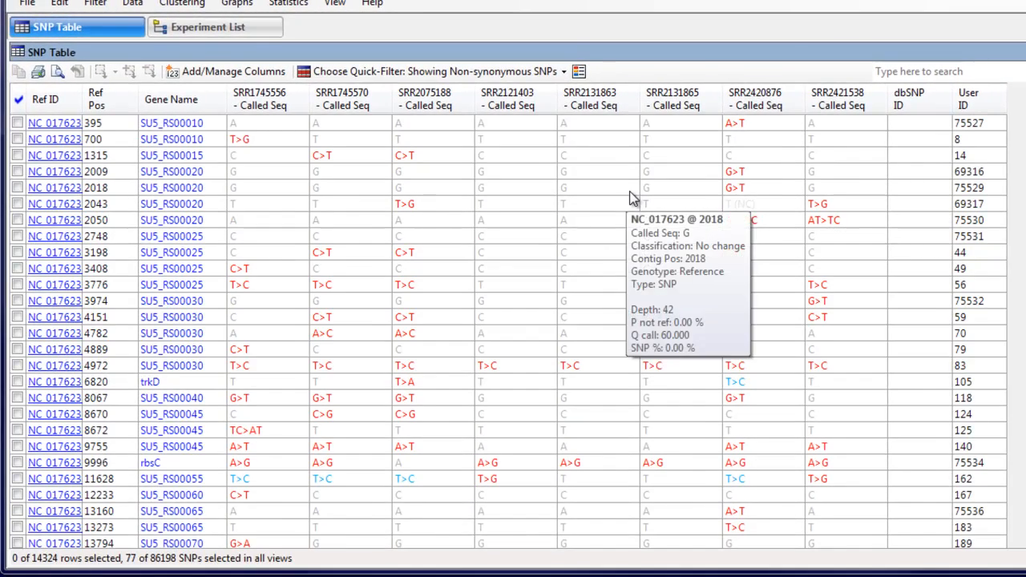
# Set up a filter over all SNPs for at least 1 experiment, using SRR1745556 and the non-synonymous translation class.
pyautogui.click(77, 5)
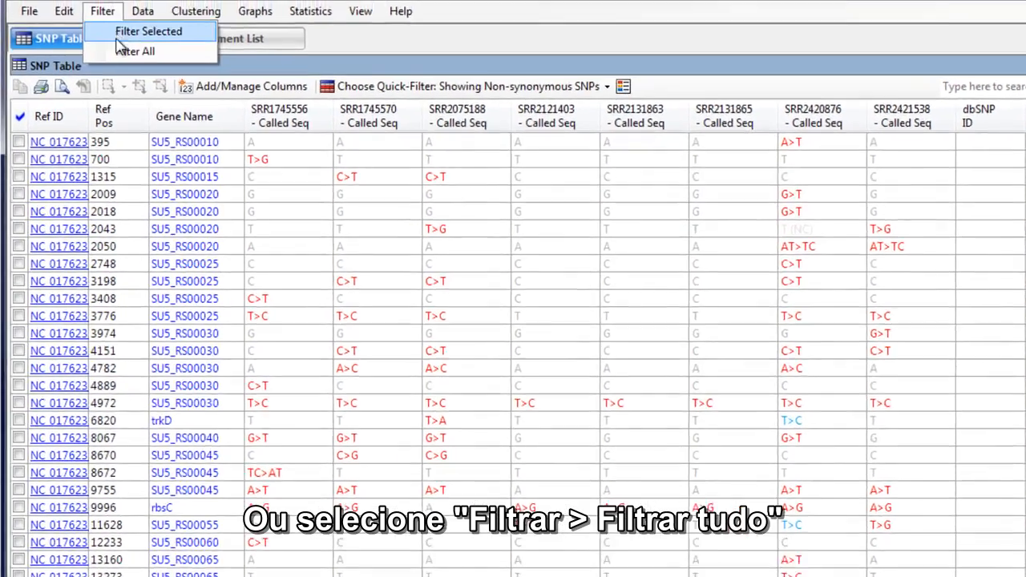
pyautogui.click(125, 39)
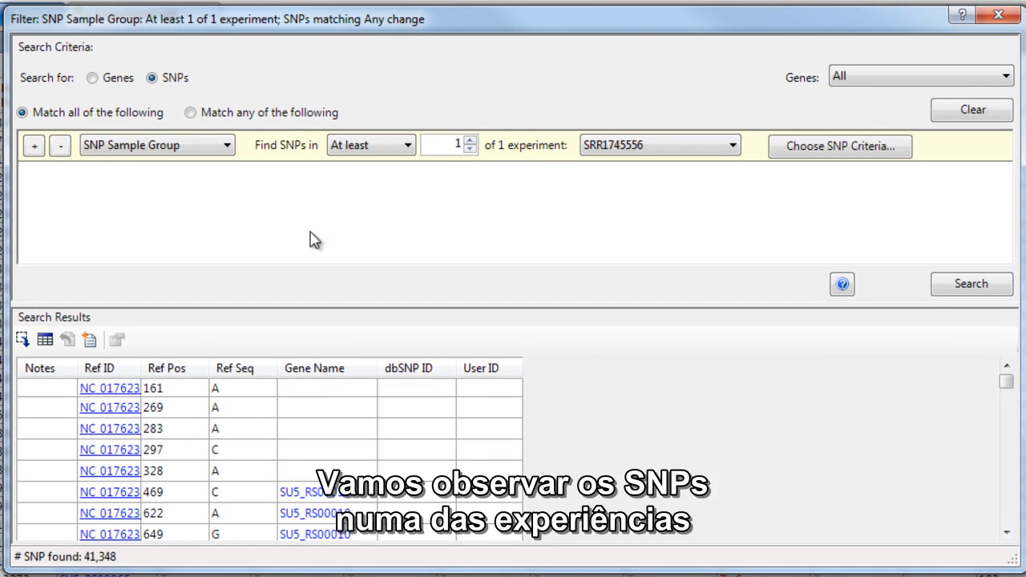
pyautogui.click(617, 154)
pyautogui.click(618, 154)
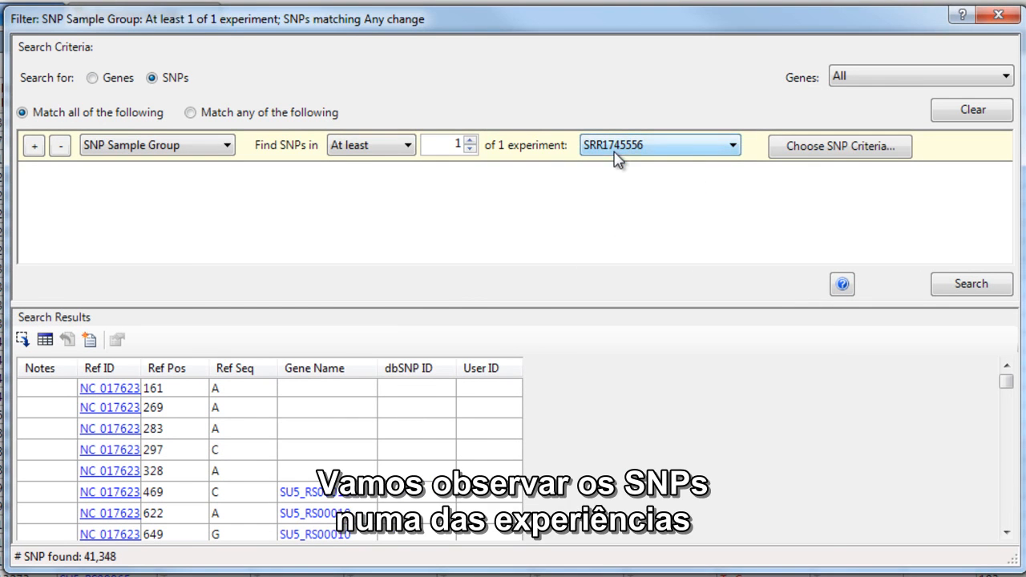
pyautogui.click(824, 152)
pyautogui.click(463, 351)
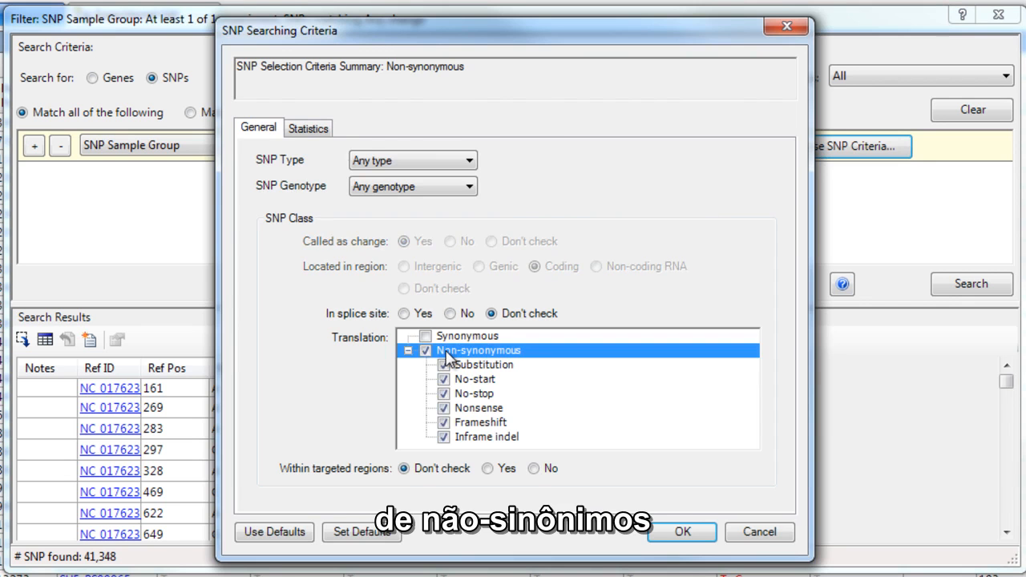
# Add a minimum P not ref of 90% and a minimum depth of 10 to the SNP criteria and run the search.
pyautogui.click(312, 136)
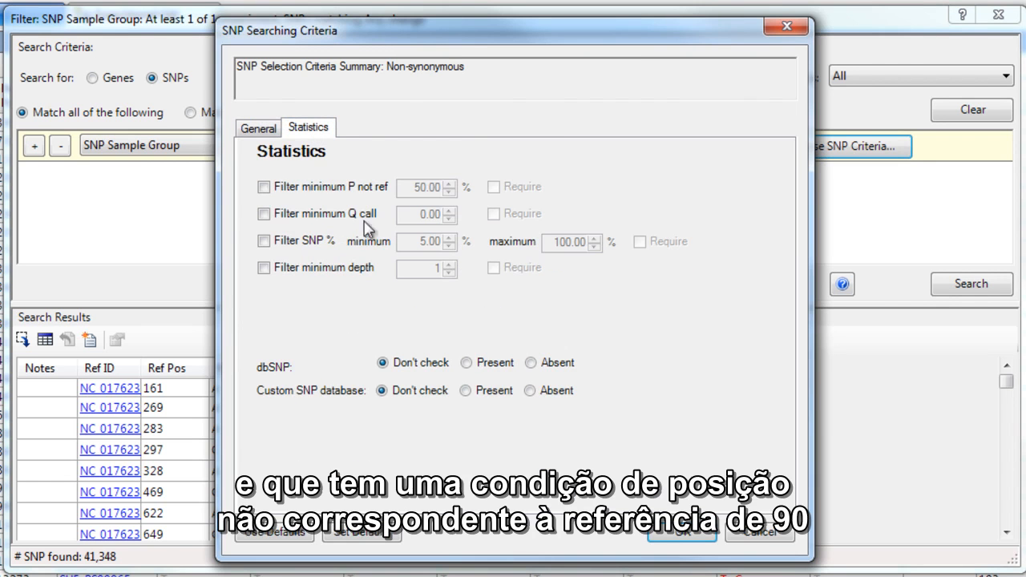
pyautogui.click(317, 188)
pyautogui.moveTo(406, 189); pyautogui.dragTo(548, 220)
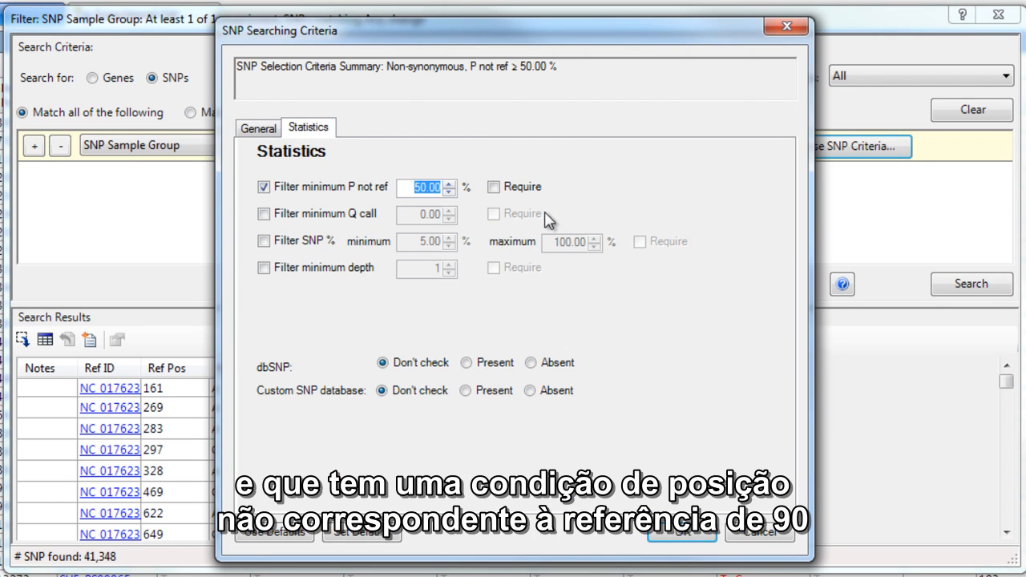
pyautogui.write('90')
pyautogui.click(263, 268)
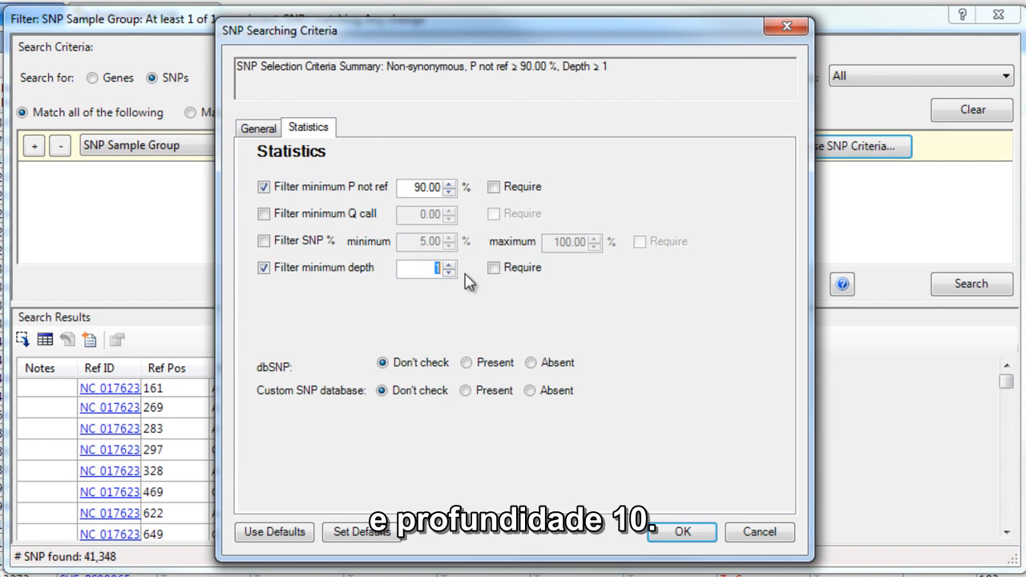
pyautogui.write('0')
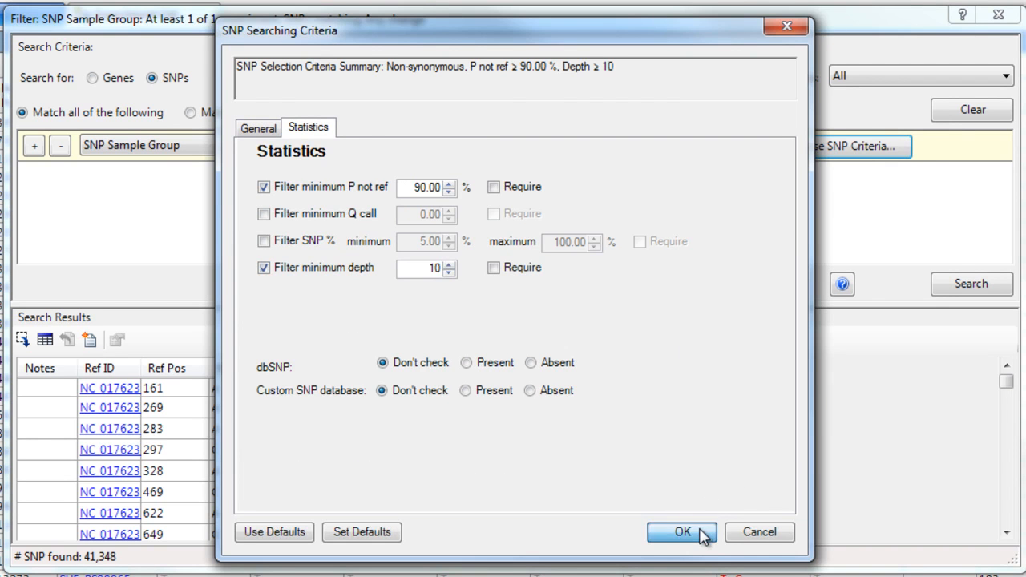
pyautogui.click(700, 534)
pyautogui.click(966, 286)
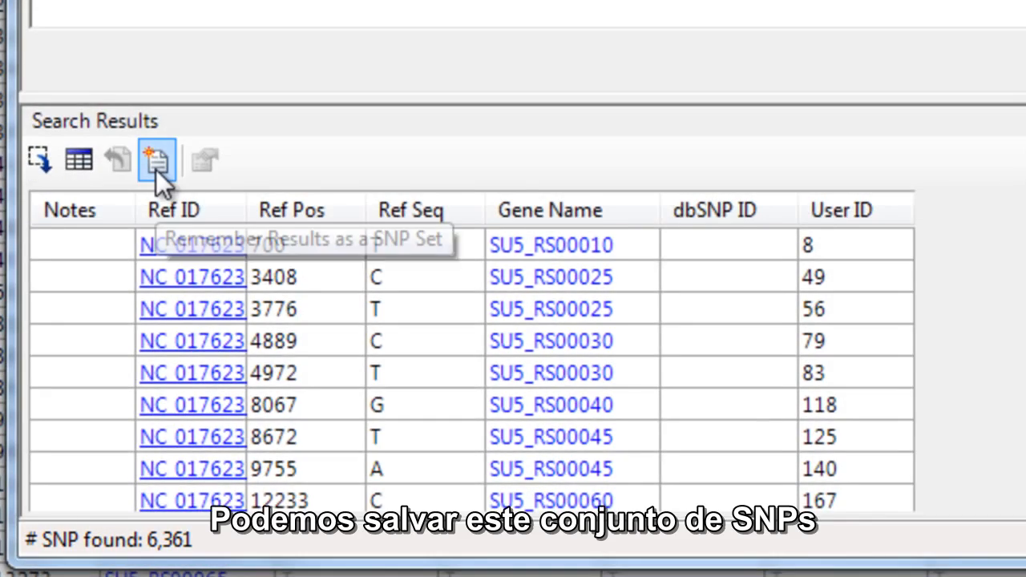
# Save the filtered SNPs as a new SNP set named SRR1745556 and open the set list.
pyautogui.click(156, 161)
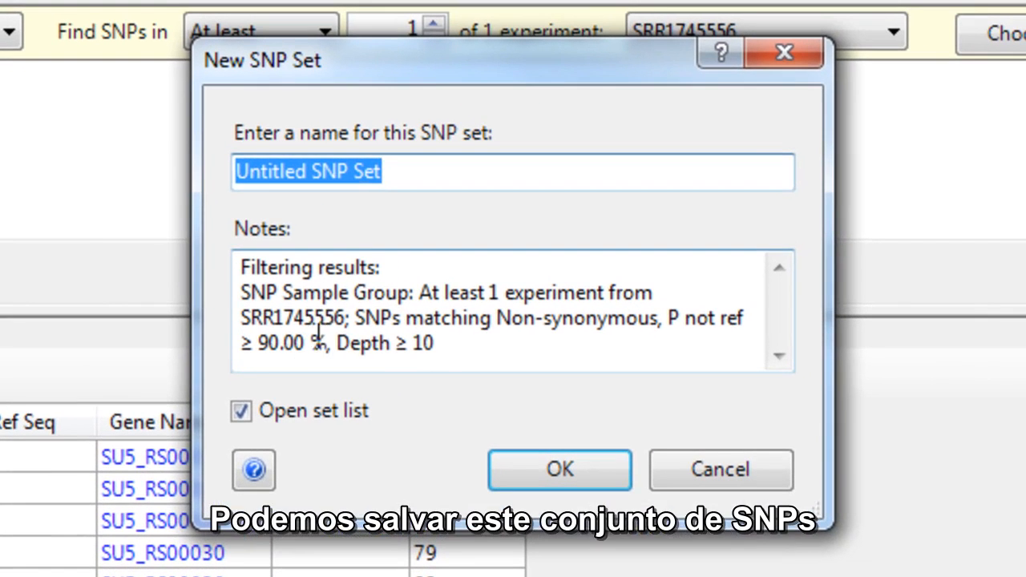
pyautogui.moveTo(345, 317); pyautogui.dragTo(182, 315)
pyautogui.hotkey('ctrl', 'c')
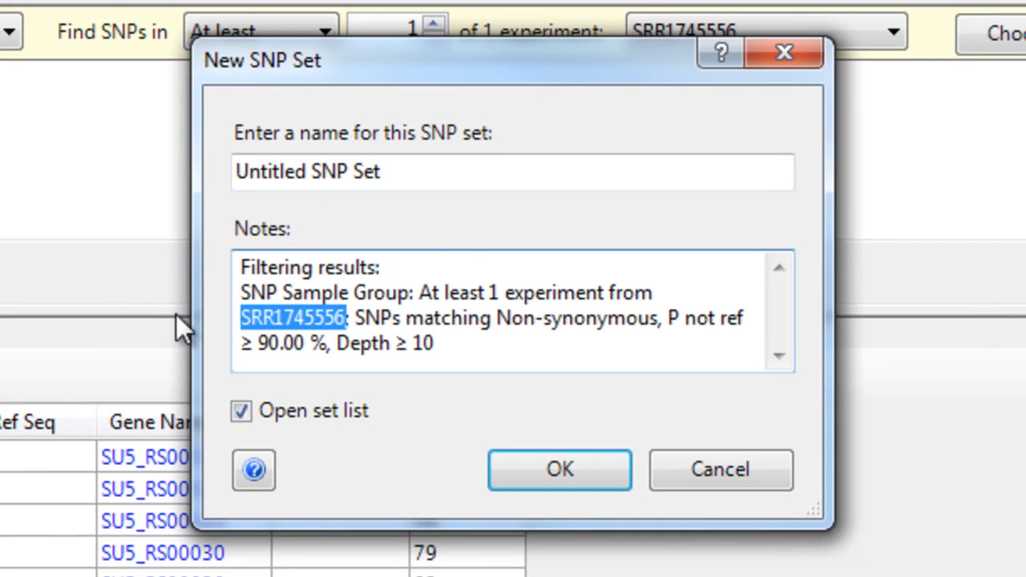
pyautogui.hotkey('shift', 'Tab')
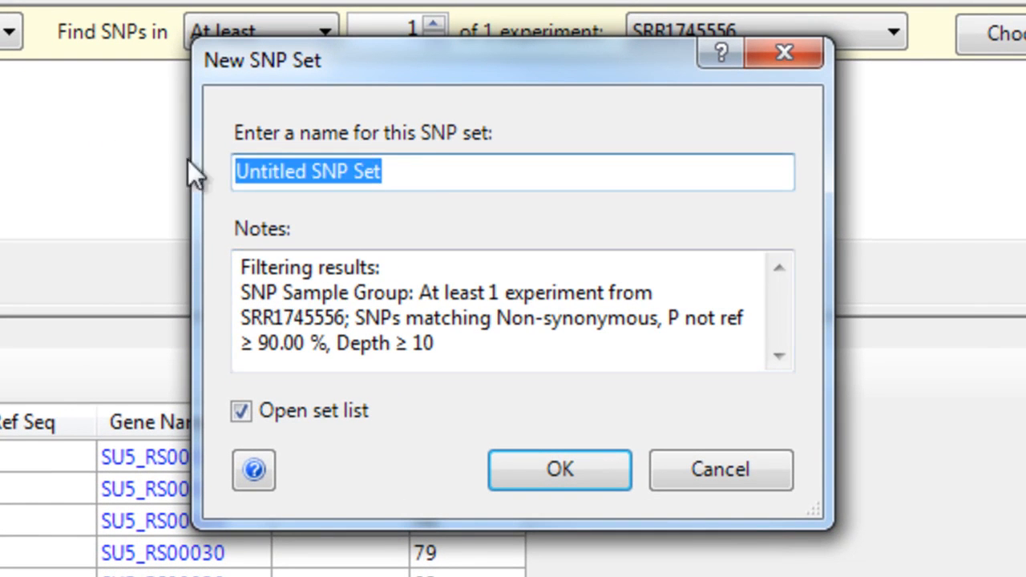
pyautogui.hotkey('ctrl', 'v')
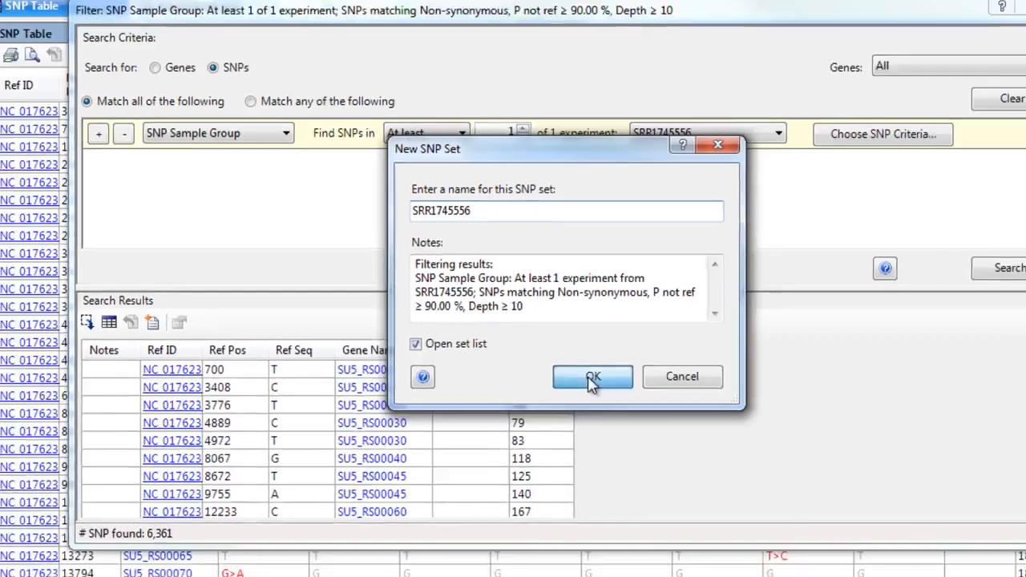
pyautogui.click(591, 382)
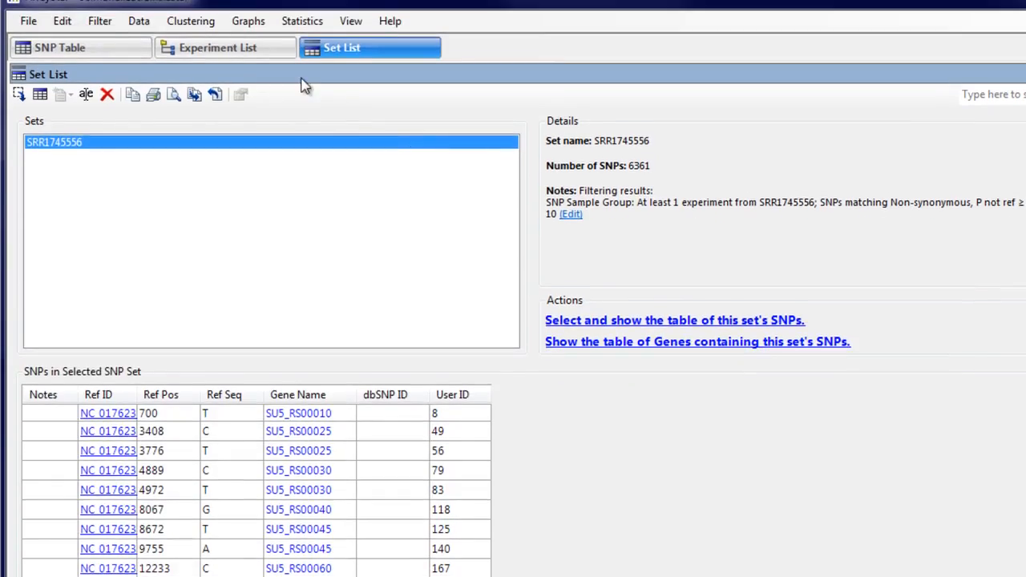
# Repeat the filter with only experiment SRR2075188 selected and save its results as a new SNP set.
pyautogui.click(99, 39)
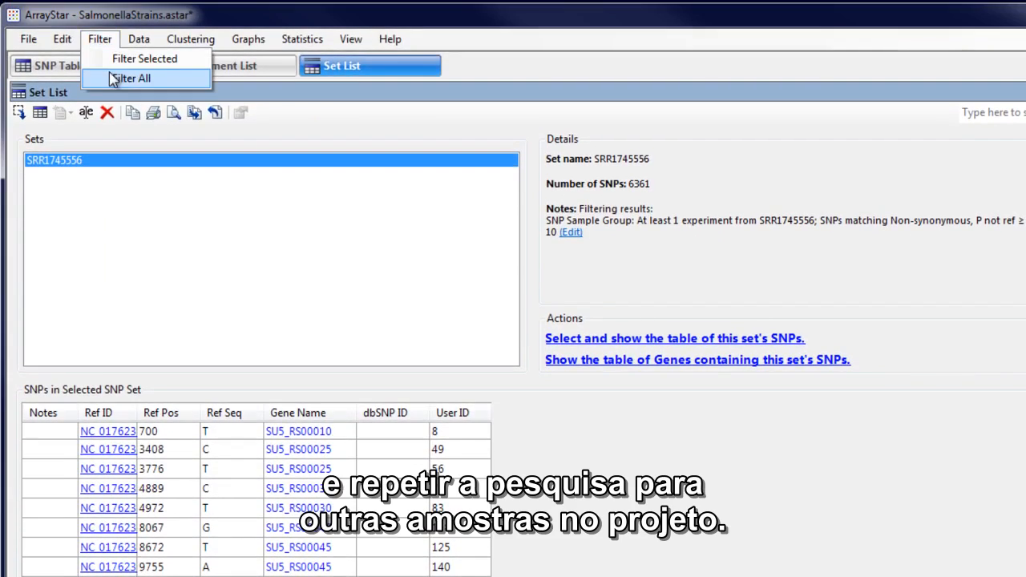
pyautogui.click(114, 78)
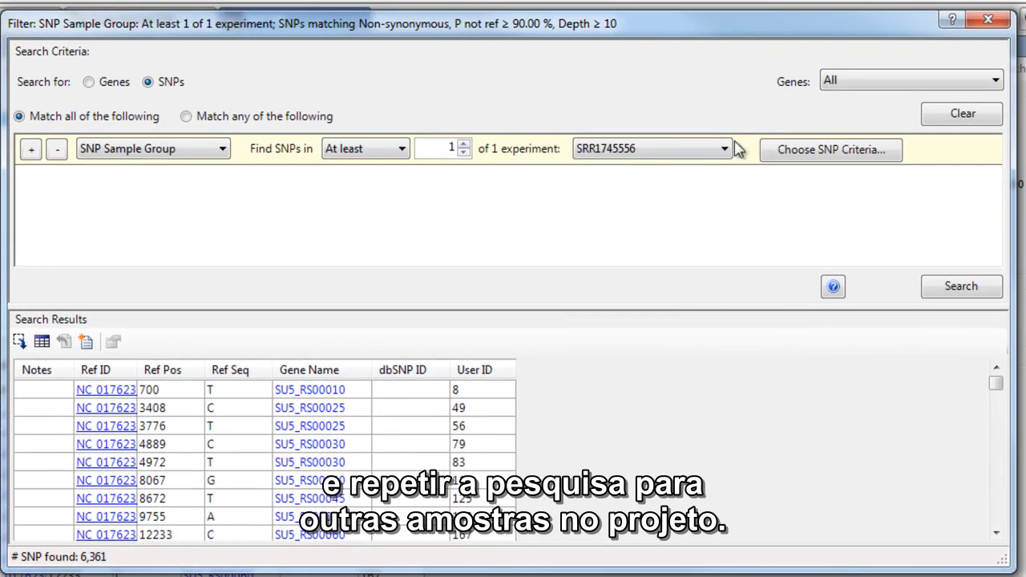
pyautogui.click(726, 148)
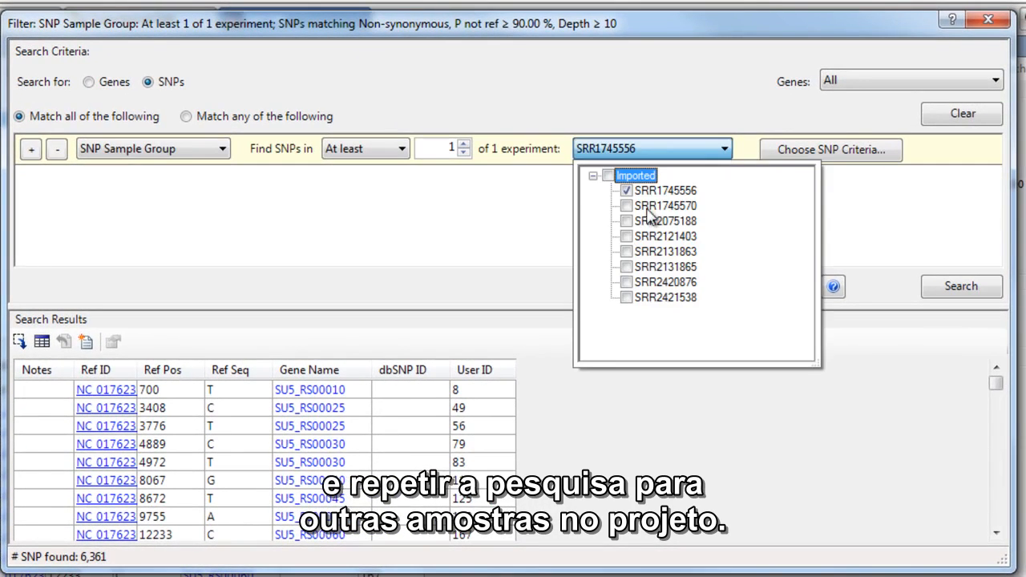
pyautogui.click(626, 193)
pyautogui.click(626, 222)
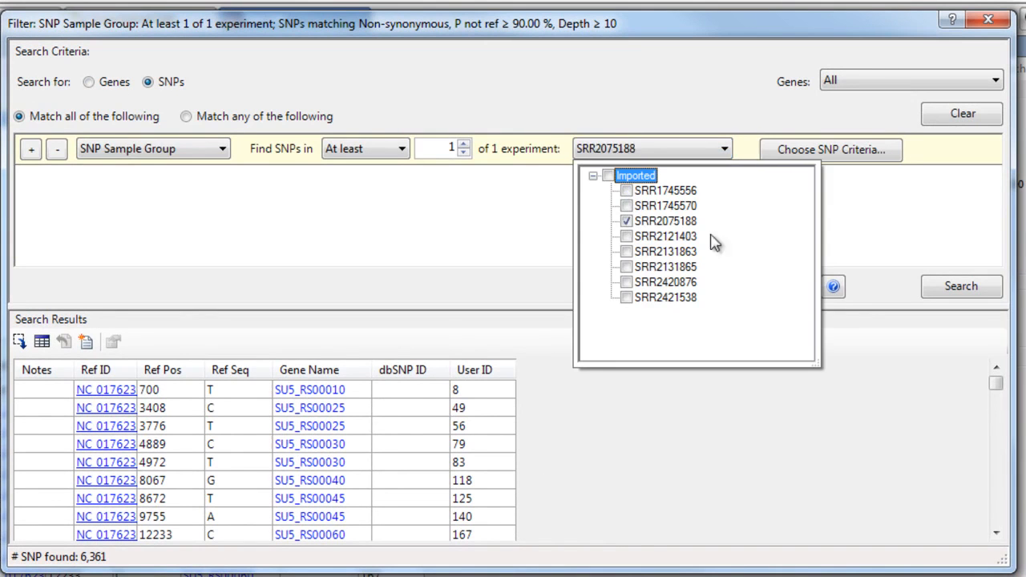
pyautogui.click(946, 291)
pyautogui.click(90, 342)
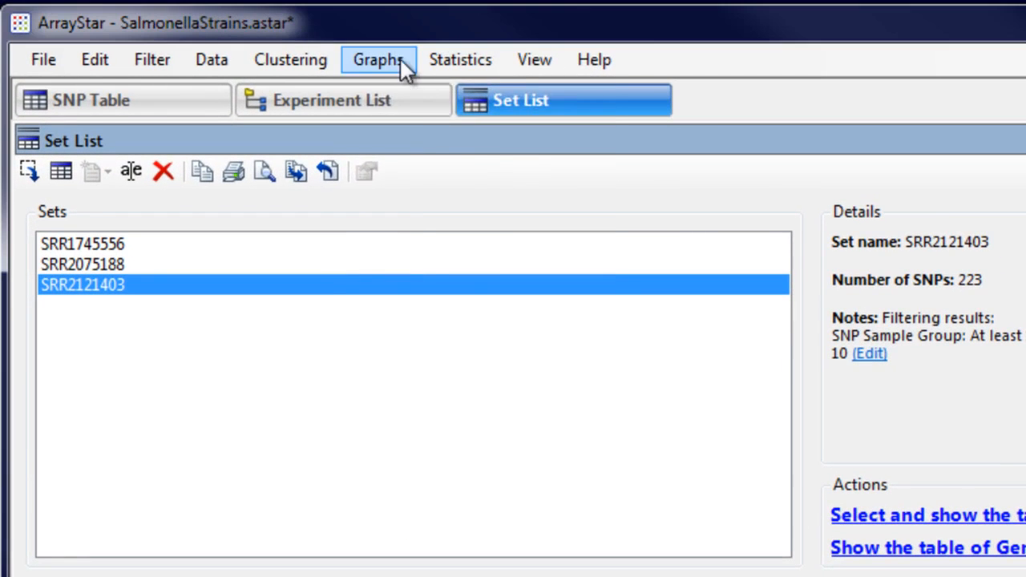
# Compare the three SNP sets in a Venn diagram with overlapping circles and show the table of SNPs found only in SRR2121403.
pyautogui.click(401, 59)
pyautogui.click(421, 188)
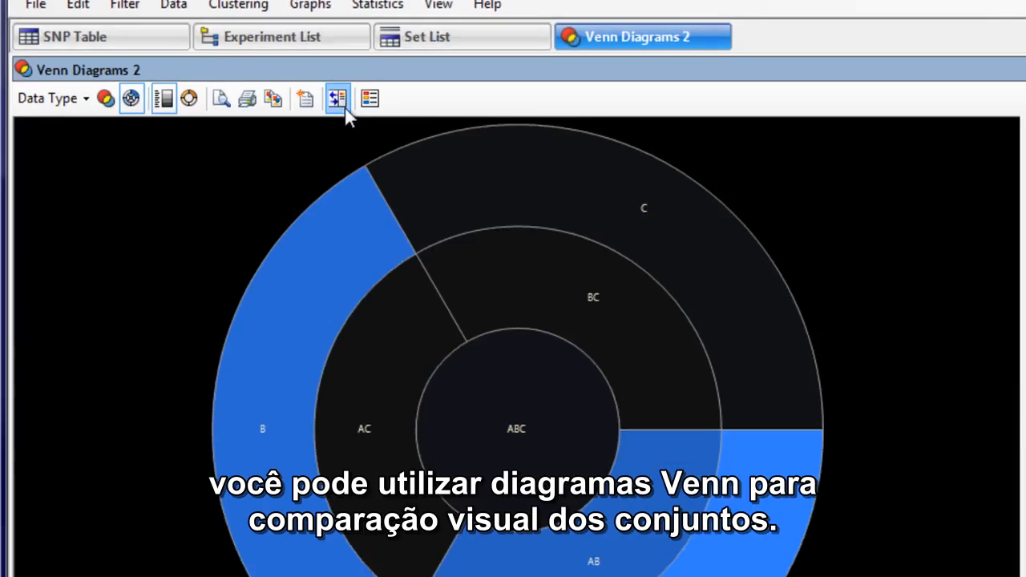
pyautogui.click(111, 116)
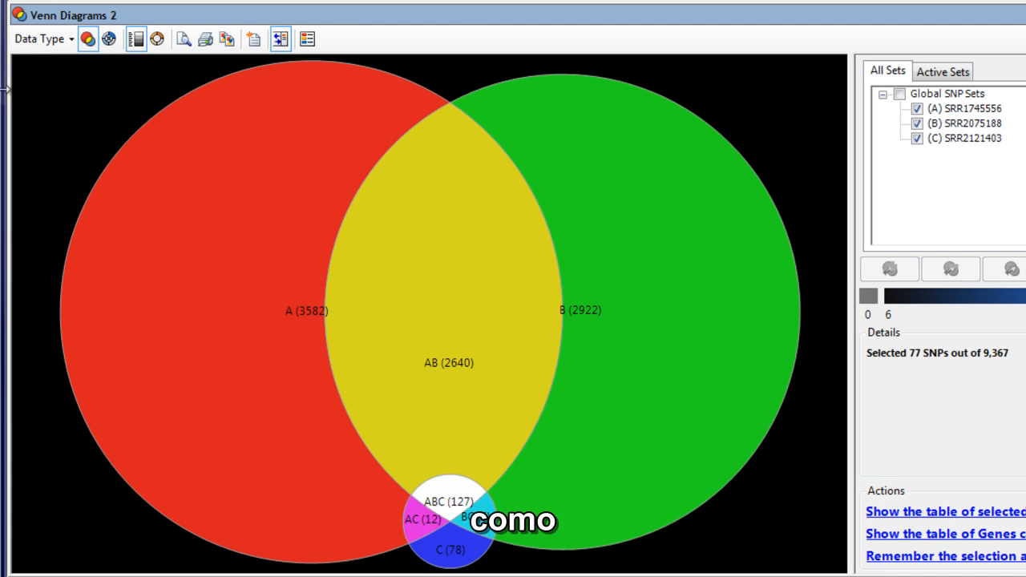
pyautogui.click(455, 559)
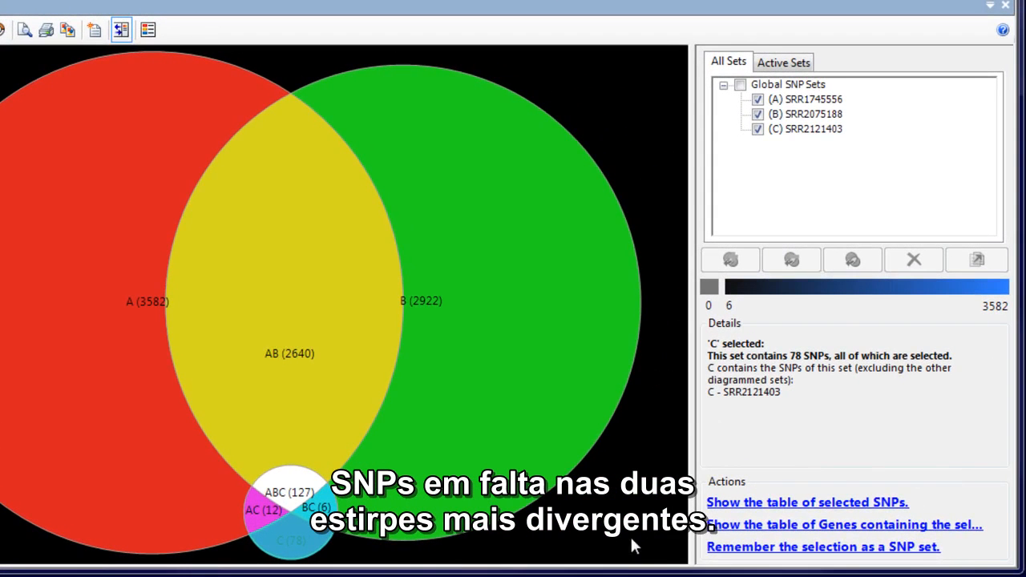
pyautogui.click(729, 503)
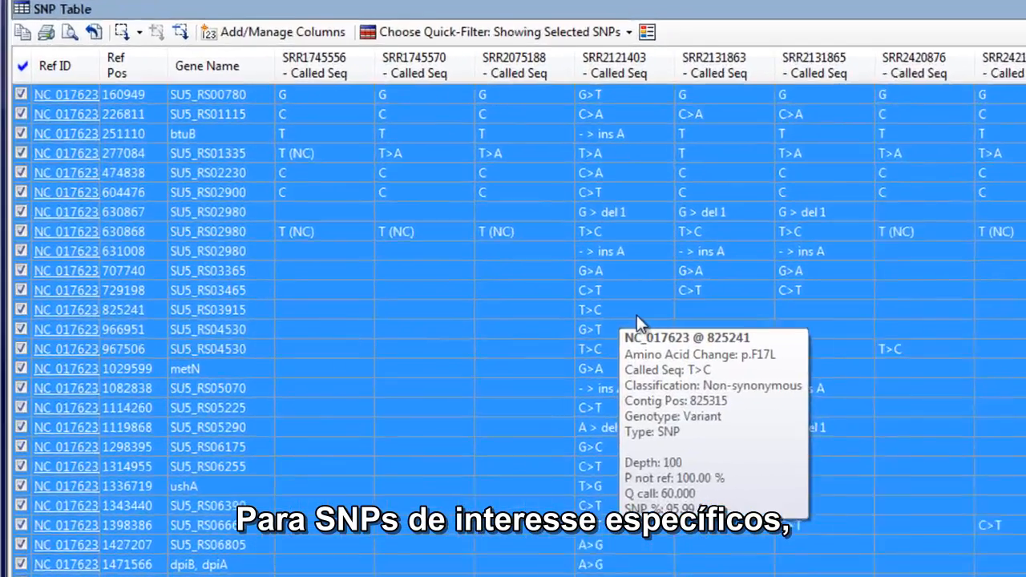
# Send the SNP at position 825241 to SeqMan Pro for experiment SRR2121403 and examine the read alignment there.
pyautogui.click(495, 320)
pyautogui.rightClick(722, 313)
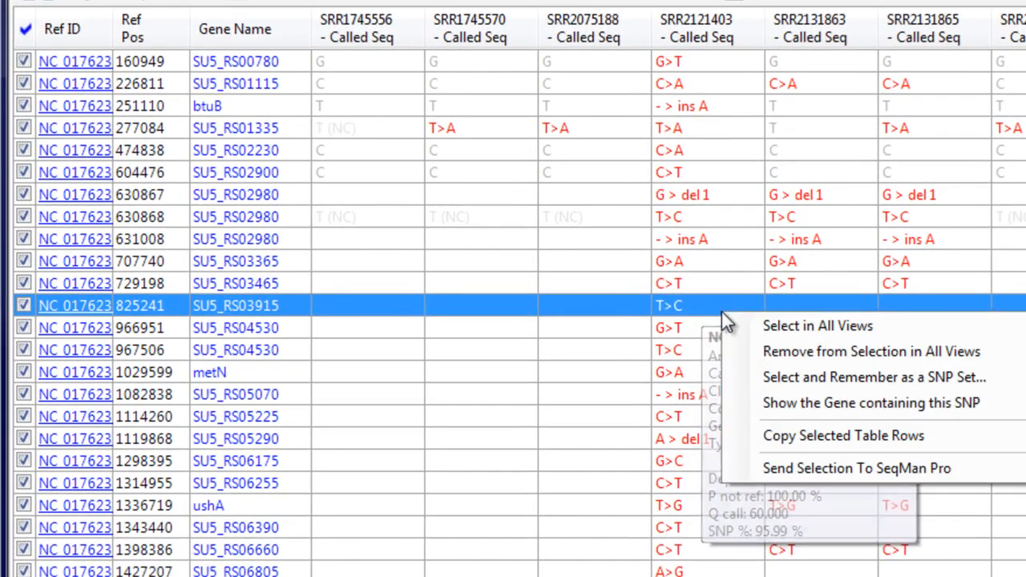
pyautogui.click(806, 470)
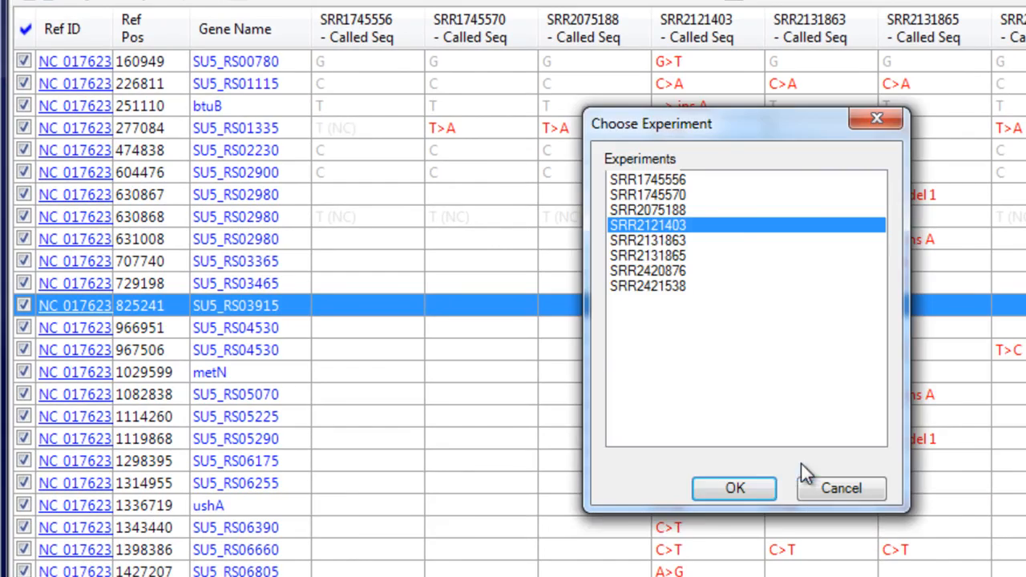
pyautogui.click(735, 489)
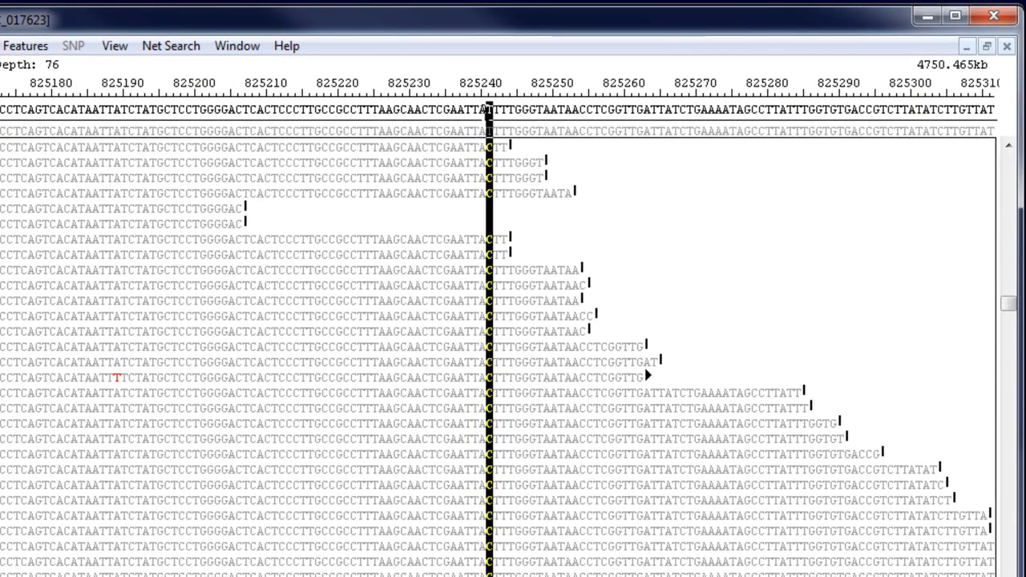
pyautogui.scroll(-6, 550, 315)
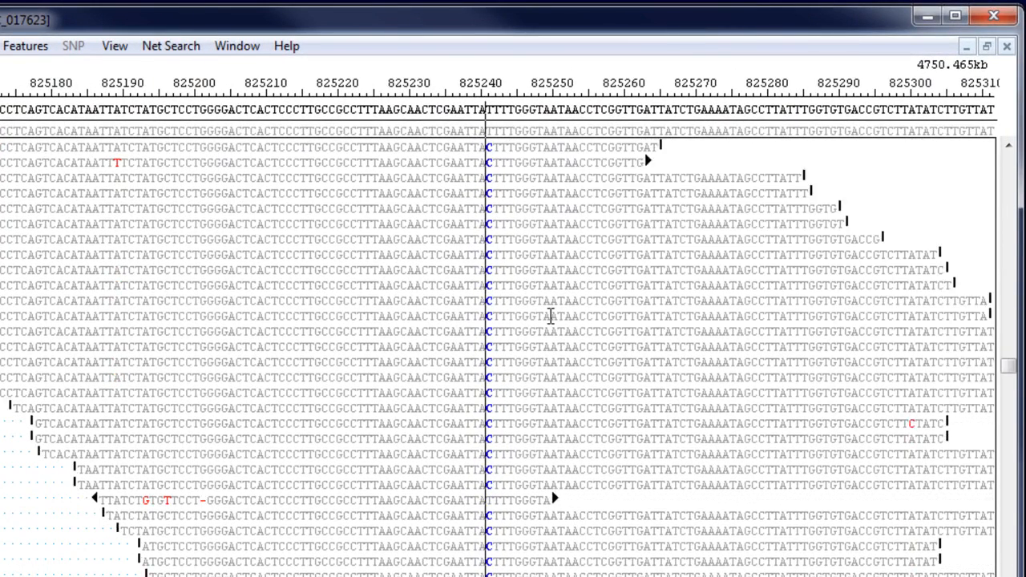
pyautogui.scroll(-5, 549, 317)
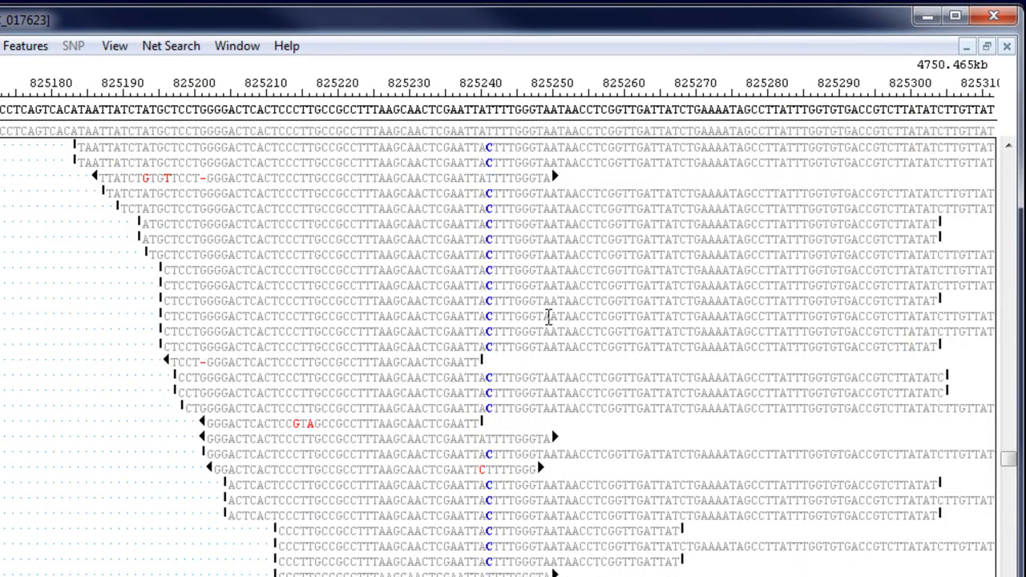